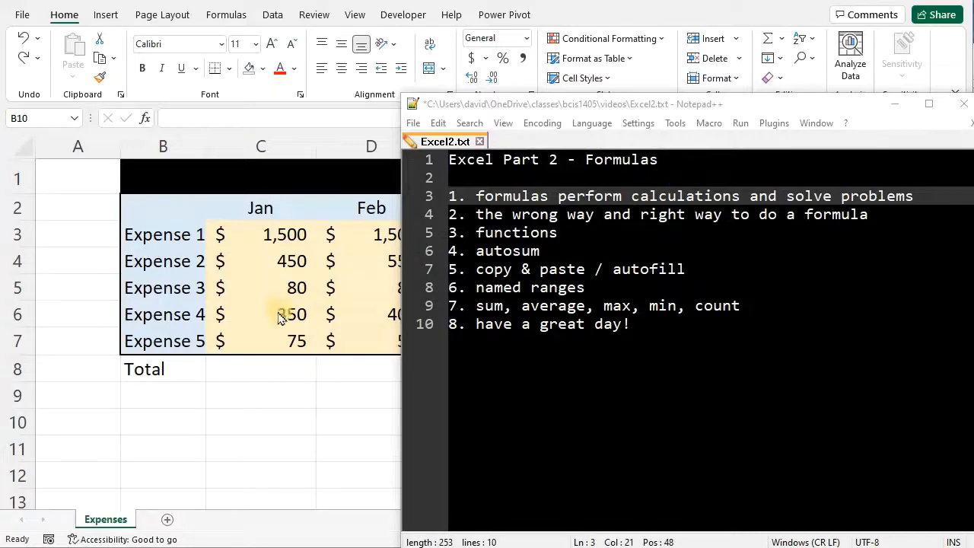
Step: Move the Notepad++ notes window away from the expense worksheet and select cell C8 for January's total
left_click_drag(729, 110, 973, 335)
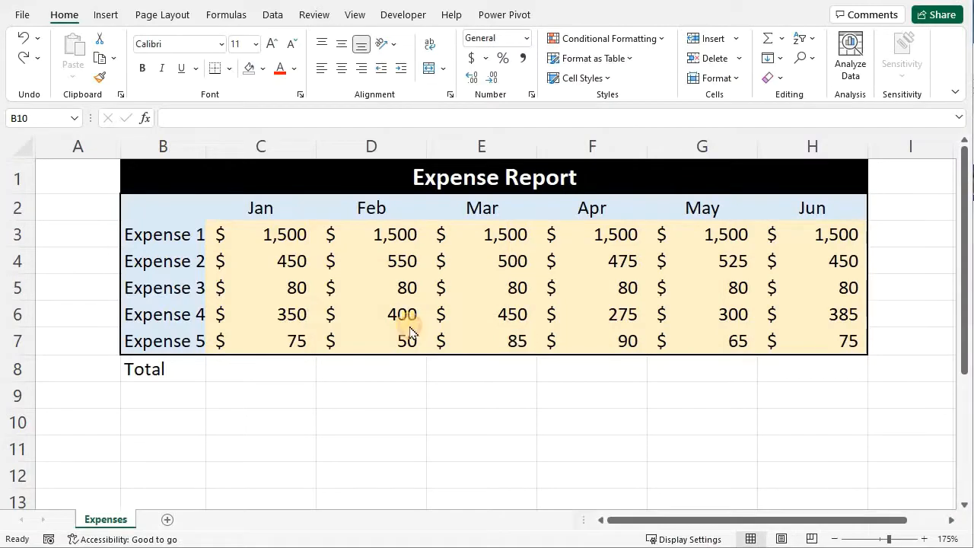
left_click(256, 367)
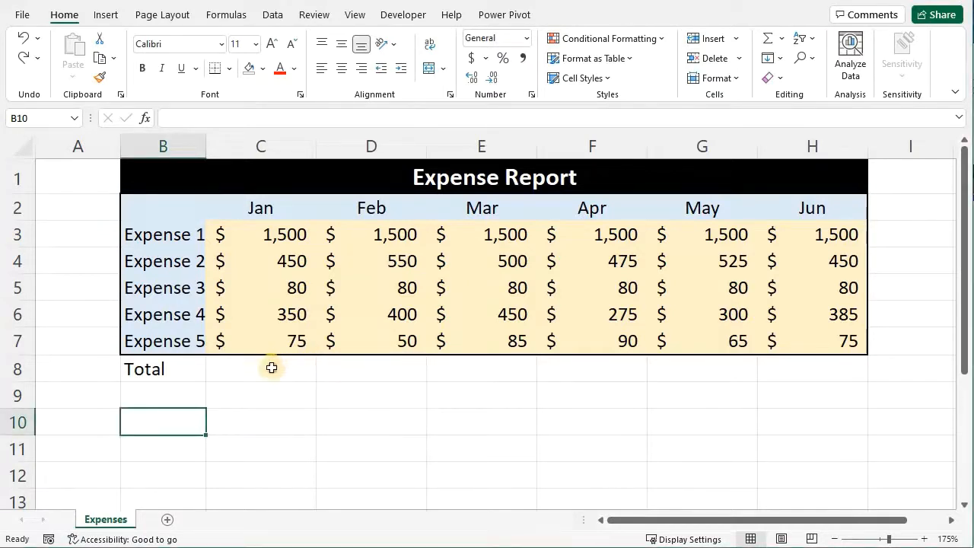
left_click(271, 366)
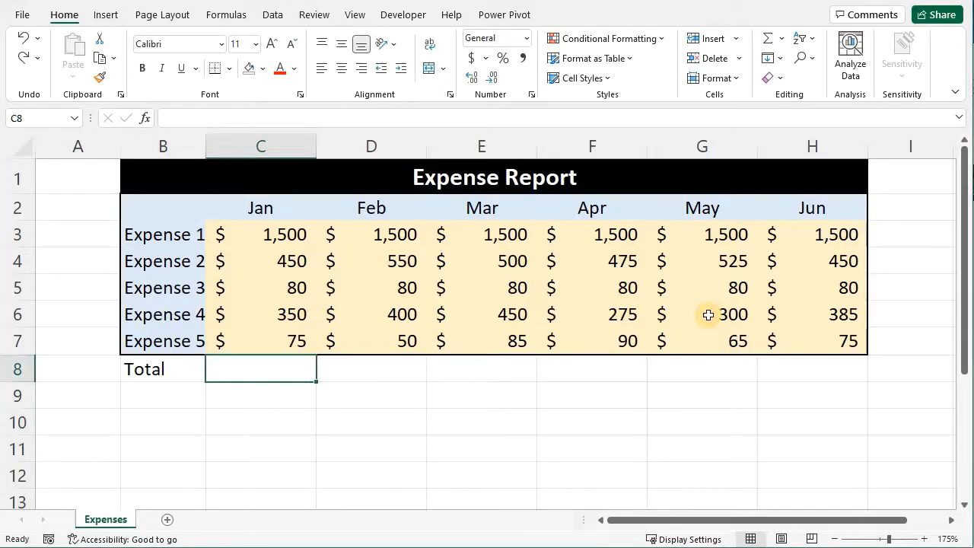
Step: Enter the formula =5+3 in cell D10 and reselect the cell to show its formula
left_click(394, 423)
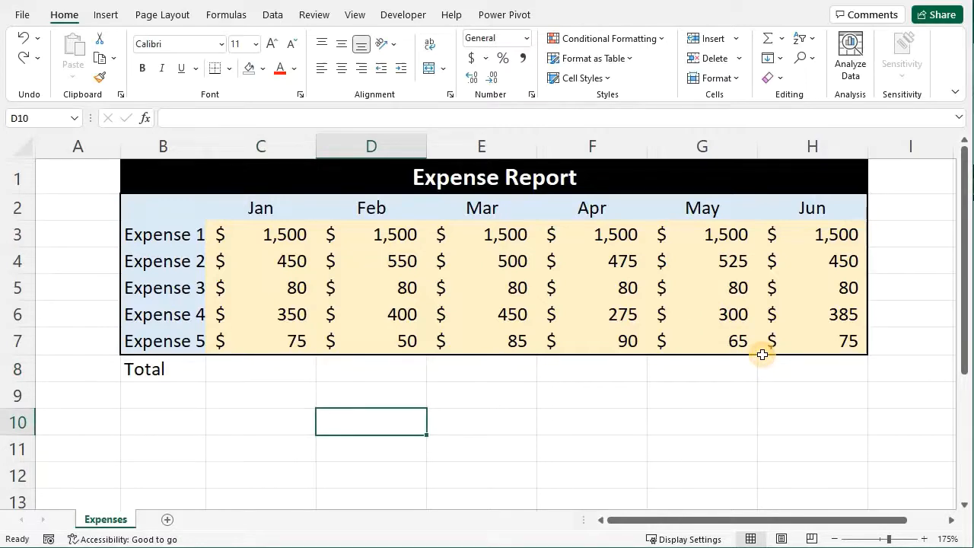
type("=5+")
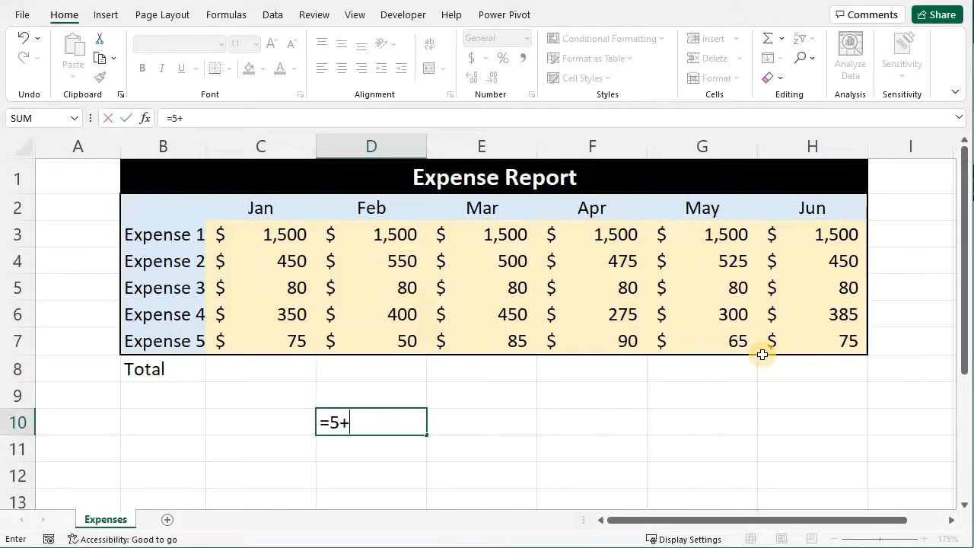
type("3")
key("Return")
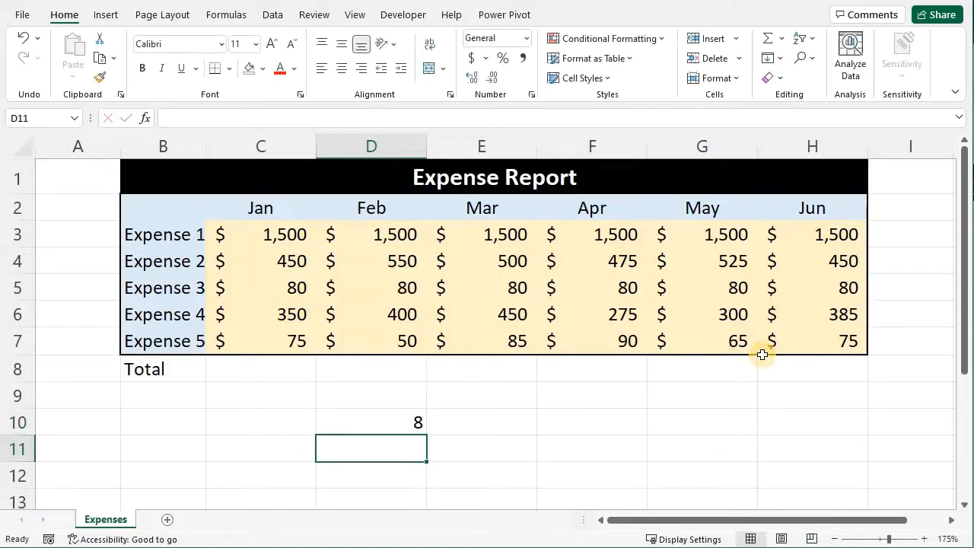
key("Up")
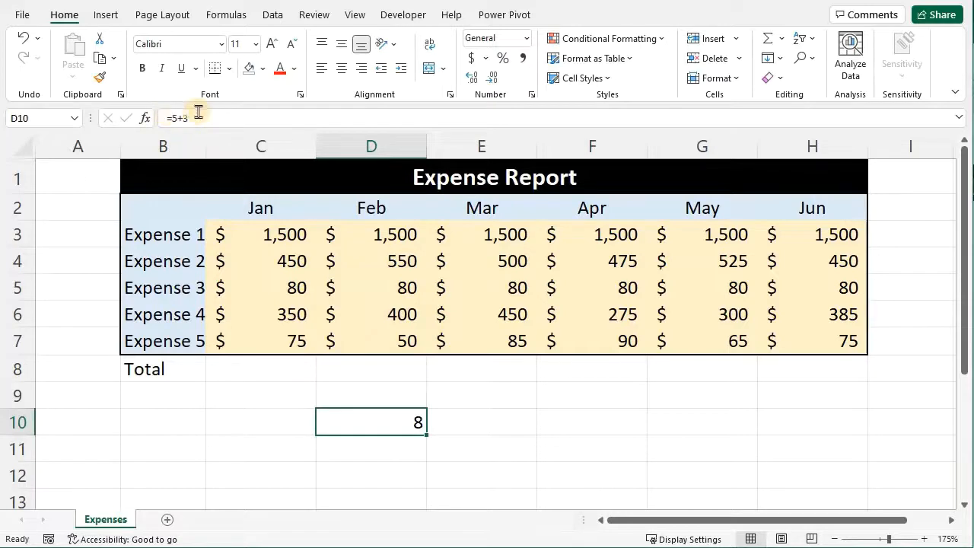
Step: Remove the equals sign from the formula in D10 so it reads 5+3, and clear the cell
double_click(383, 420)
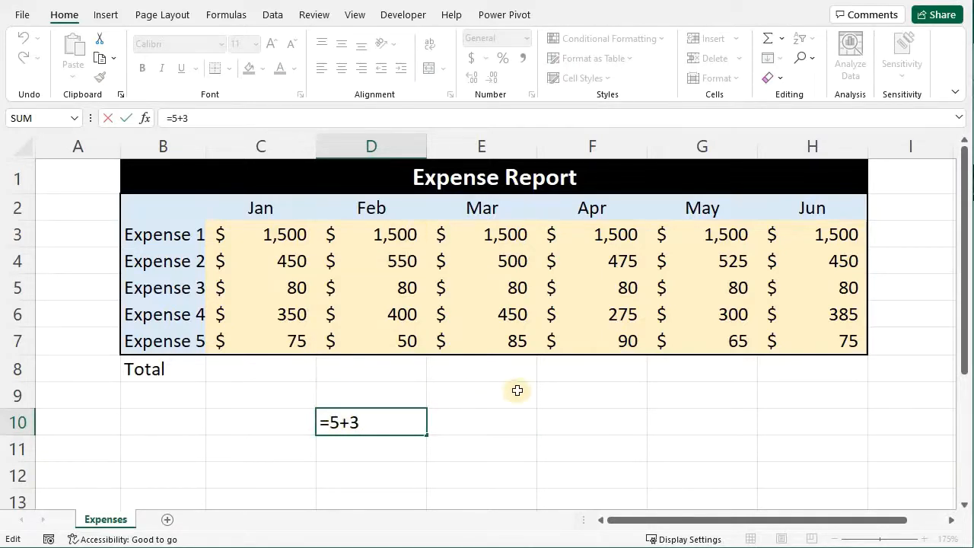
key("Left")
key("Left")
key("Left")
key("BackSpace")
key("Return")
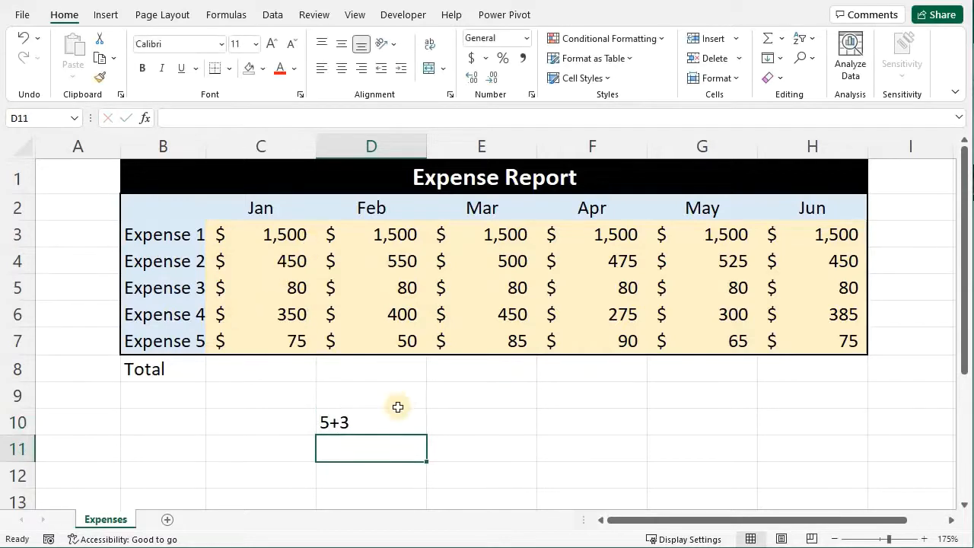
key("Up")
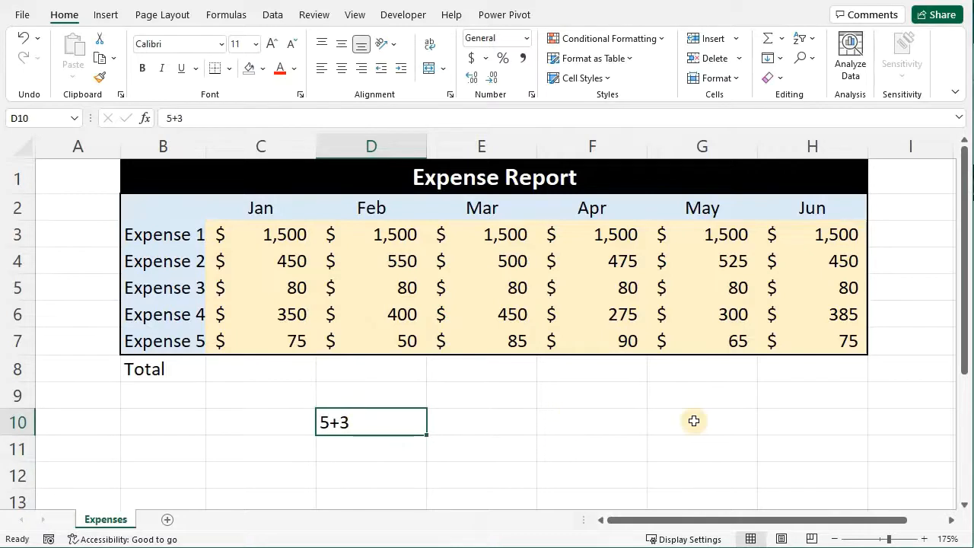
key("Delete")
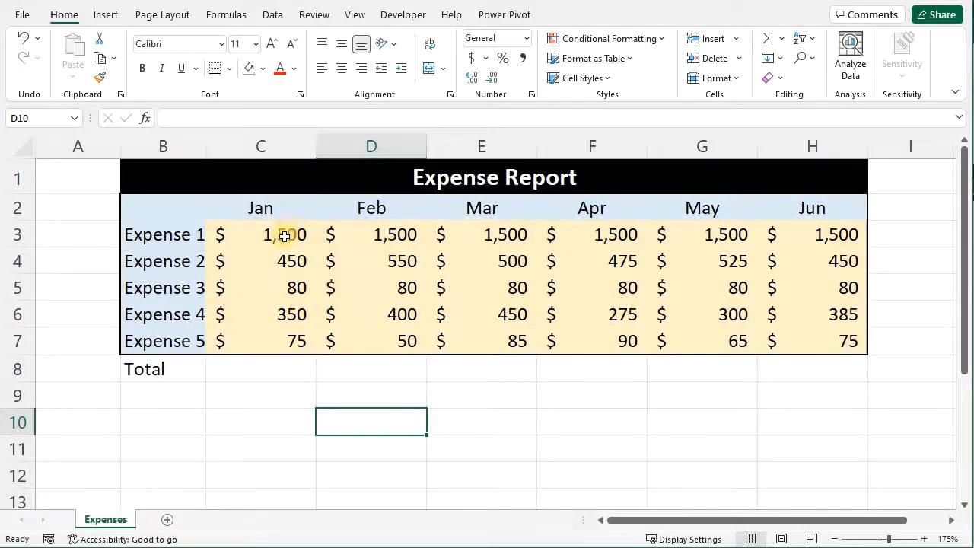
Step: Total the January expenses in C8 with the typed-in numbers =1500+450+80+350+75 and reselect the cell
left_click(283, 368)
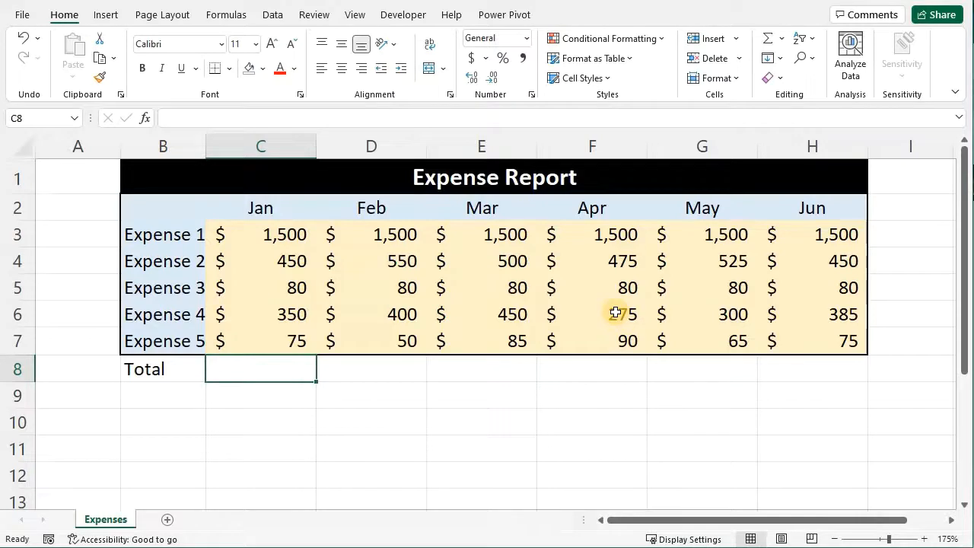
type("=1500")
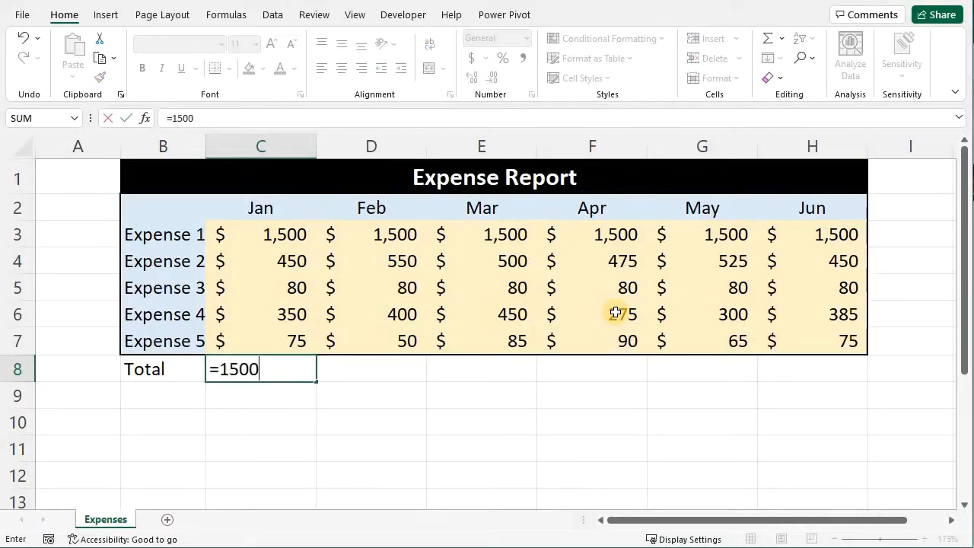
type("+450+8")
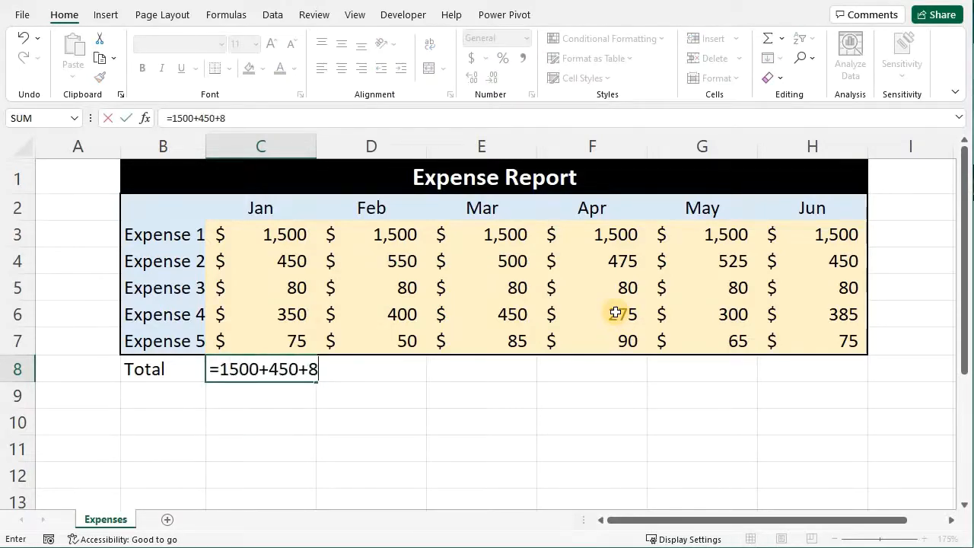
type("0+350+75")
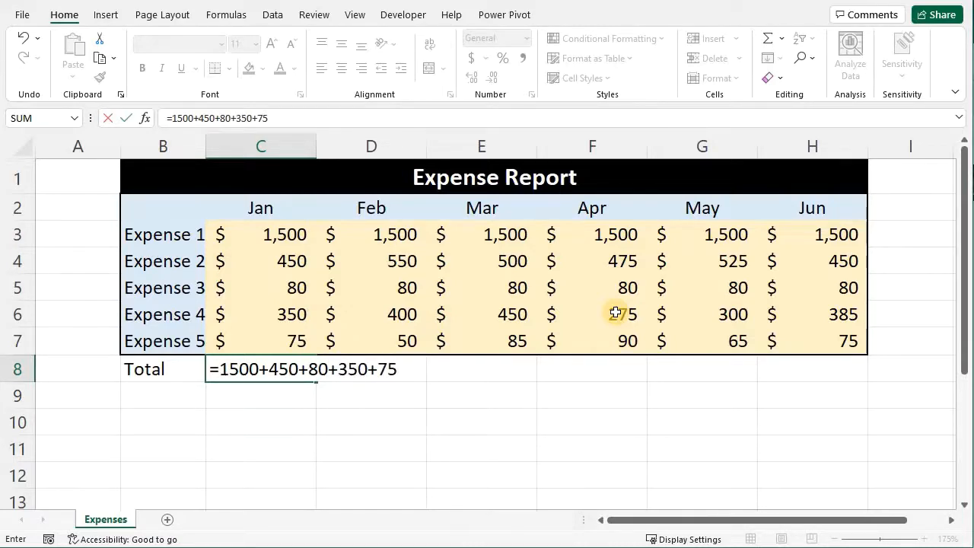
key("Return")
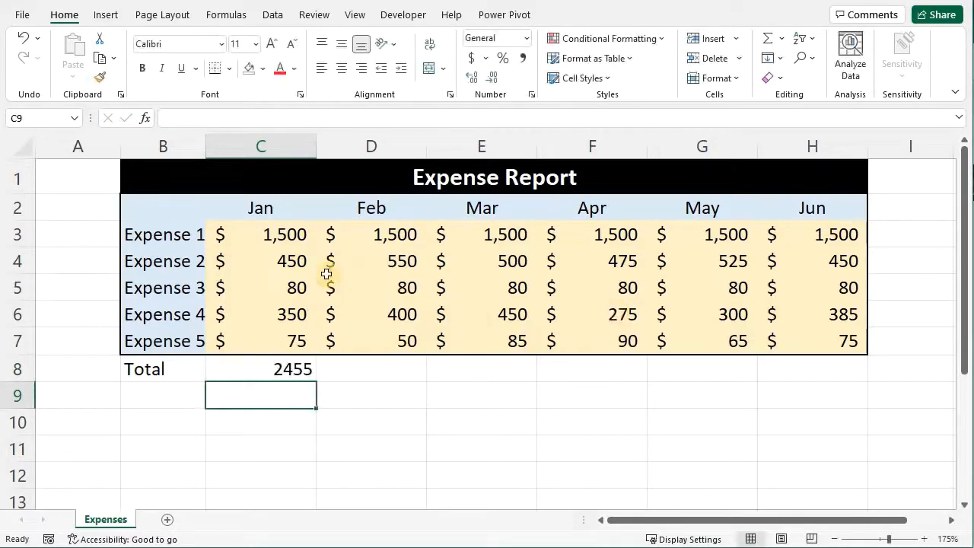
left_click(261, 364)
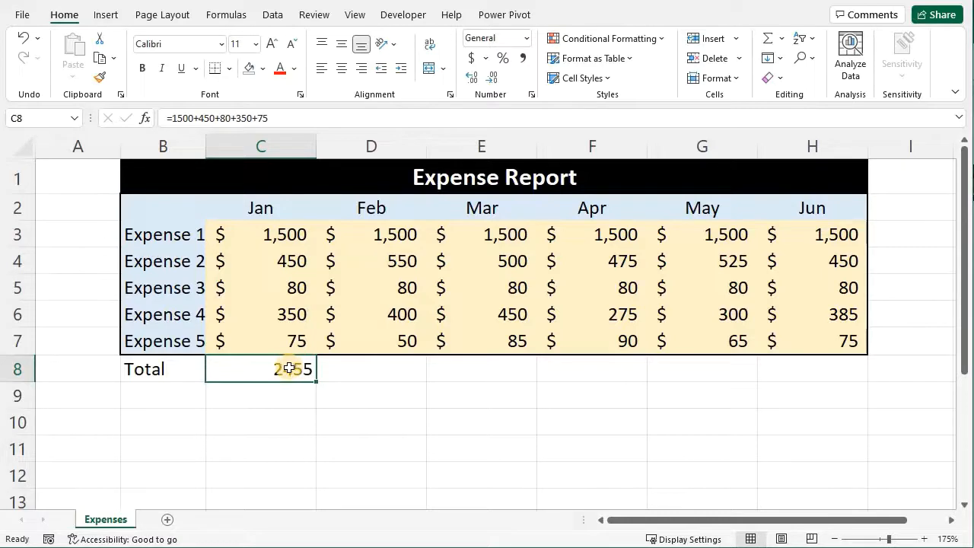
Step: Change January's Expense 3 in C5 to 90 to test the hard-coded total, and undo the change
left_click(276, 285)
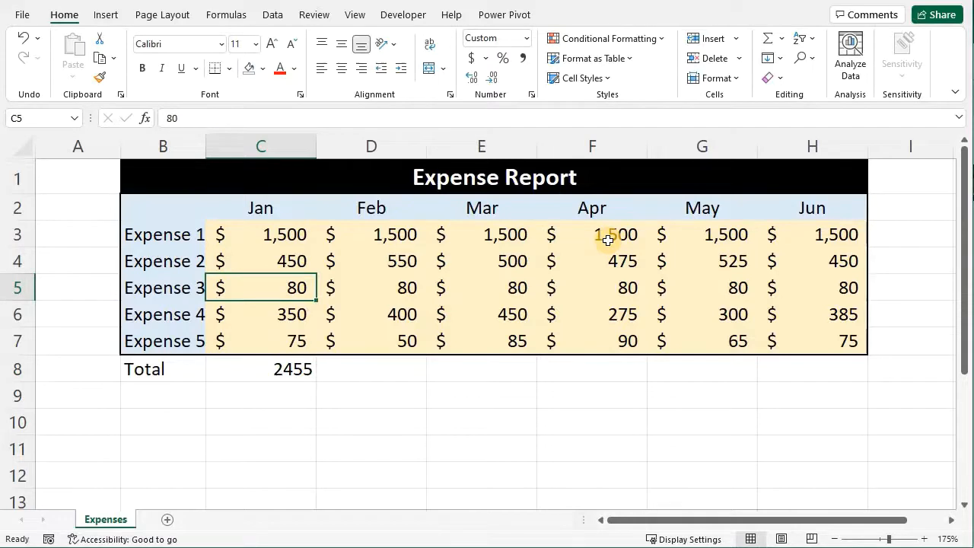
type("90")
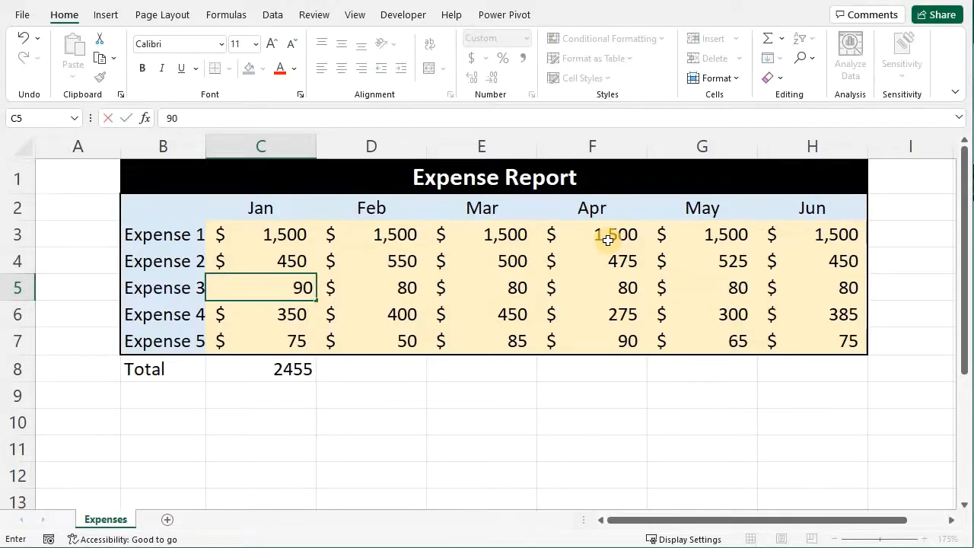
key("Return")
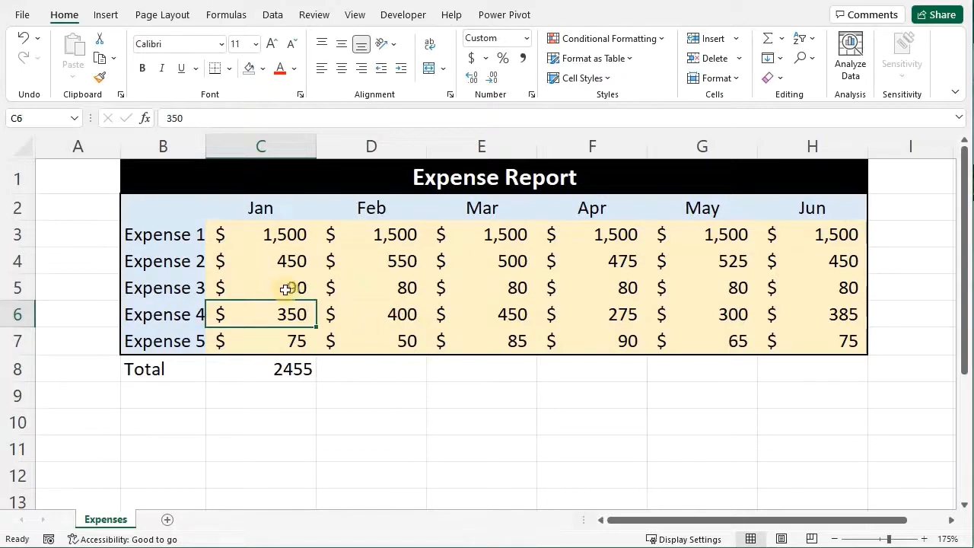
key("ctrl+z")
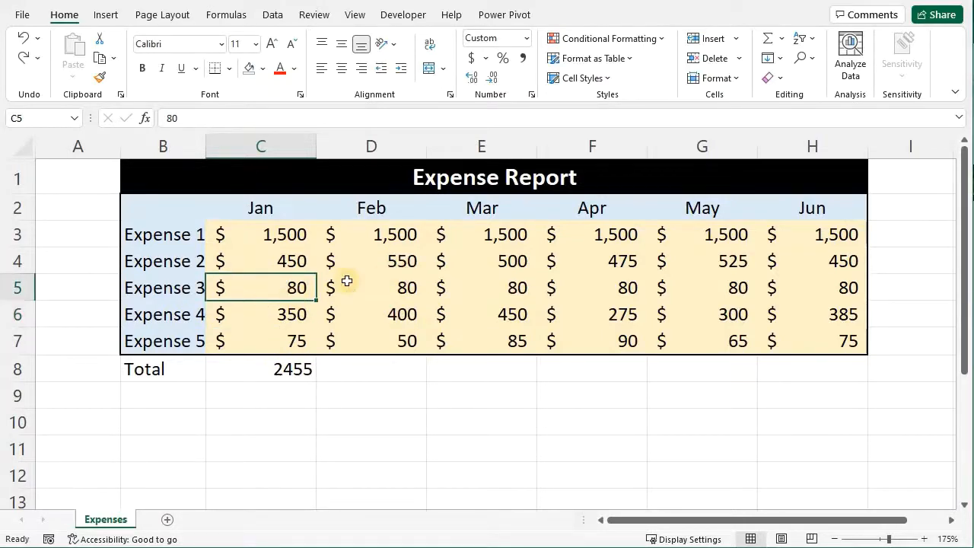
Step: Replace the hard-coded numbers in C8 with the cell-reference formula =C3+C4+C5+C6+C7
left_click(275, 369)
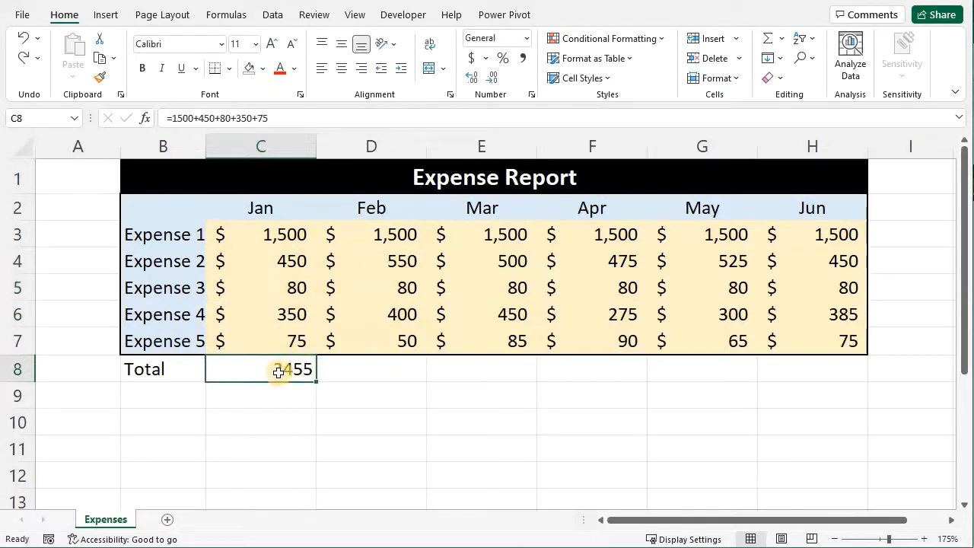
double_click(277, 369)
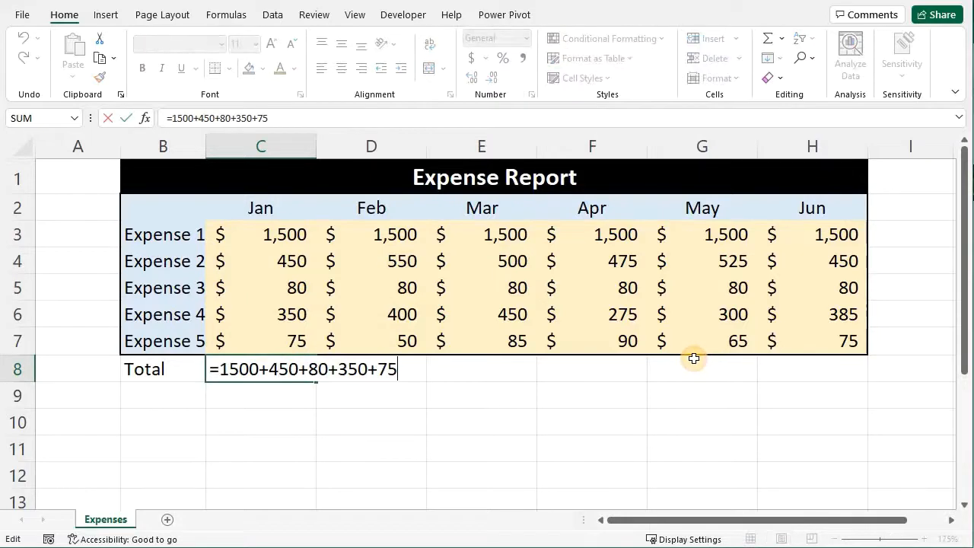
key("End")
key("BackSpace")
key("BackSpace")
key("BackSpace")
key("BackSpace")
key("BackSpace")
key("BackSpace")
key("BackSpace")
key("BackSpace")
key("BackSpace")
key("BackSpace")
key("BackSpace")
key("BackSpace")
key("BackSpace")
key("BackSpace")
key("BackSpace")
key("BackSpace")
key("BackSpace")
key("BackSpace")
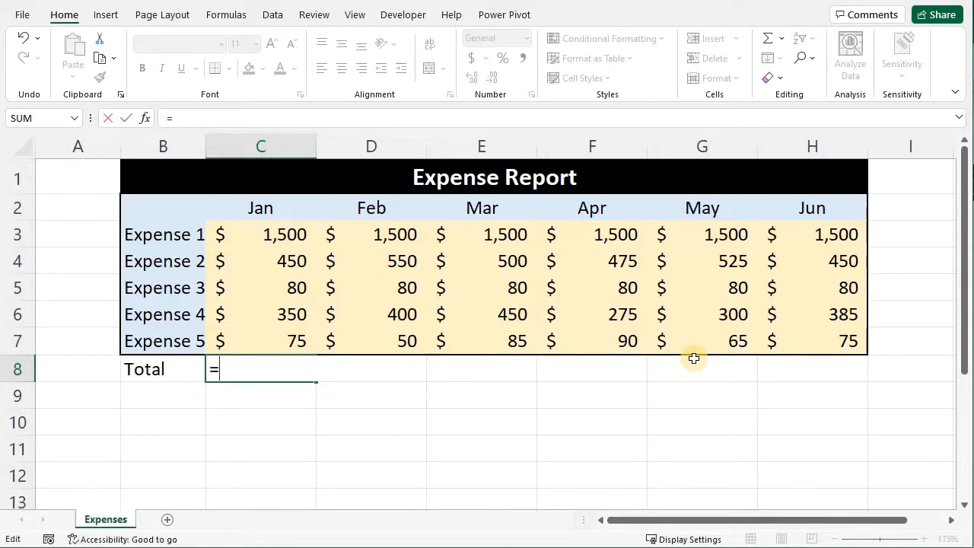
type("C3")
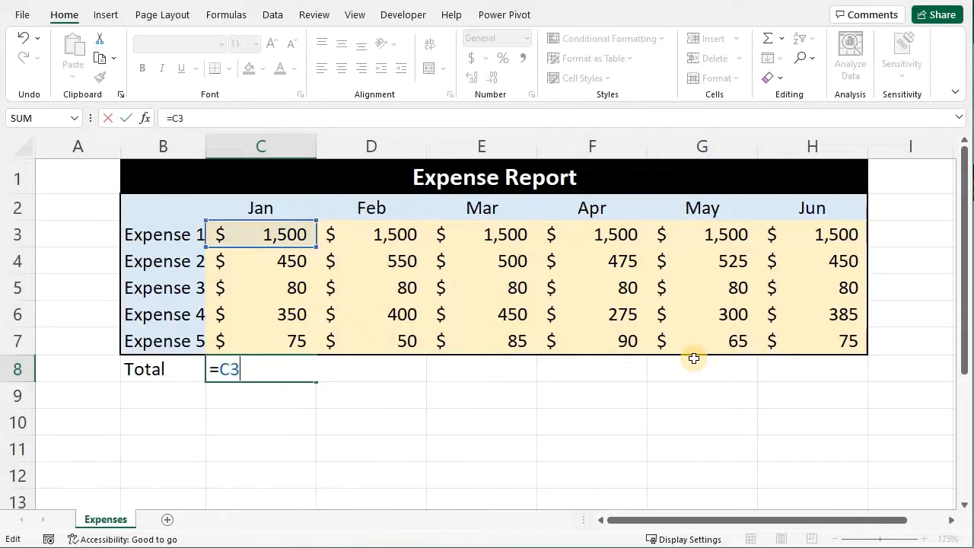
type("+C4")
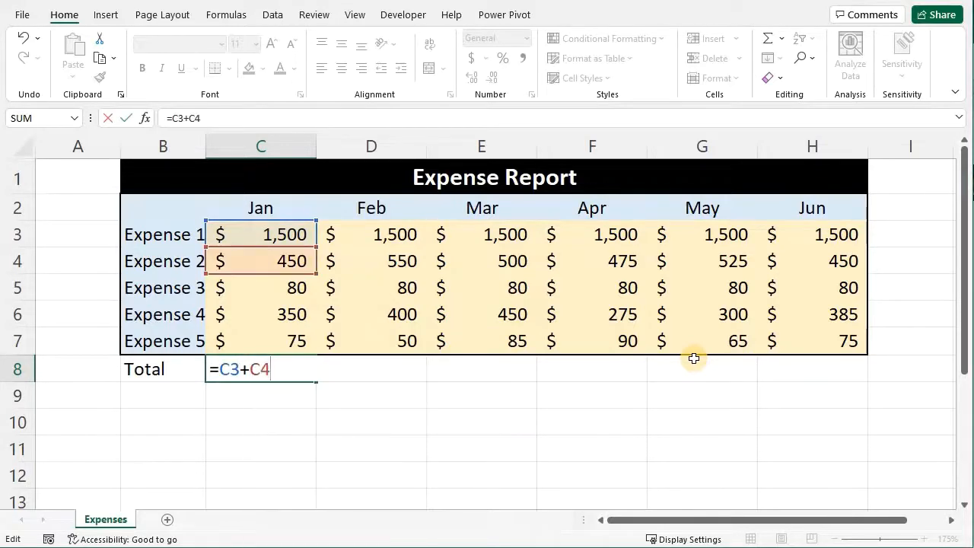
type("+C5+C")
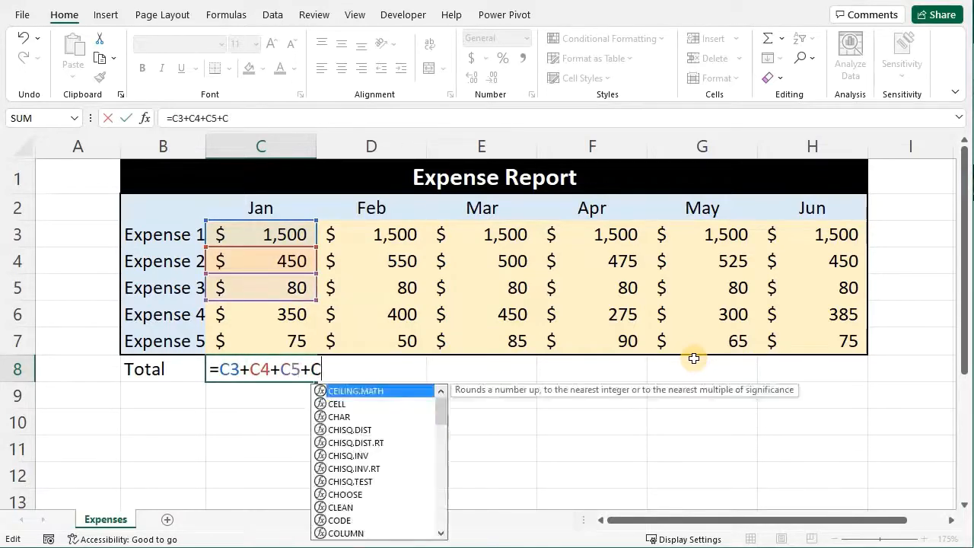
type("6+C7")
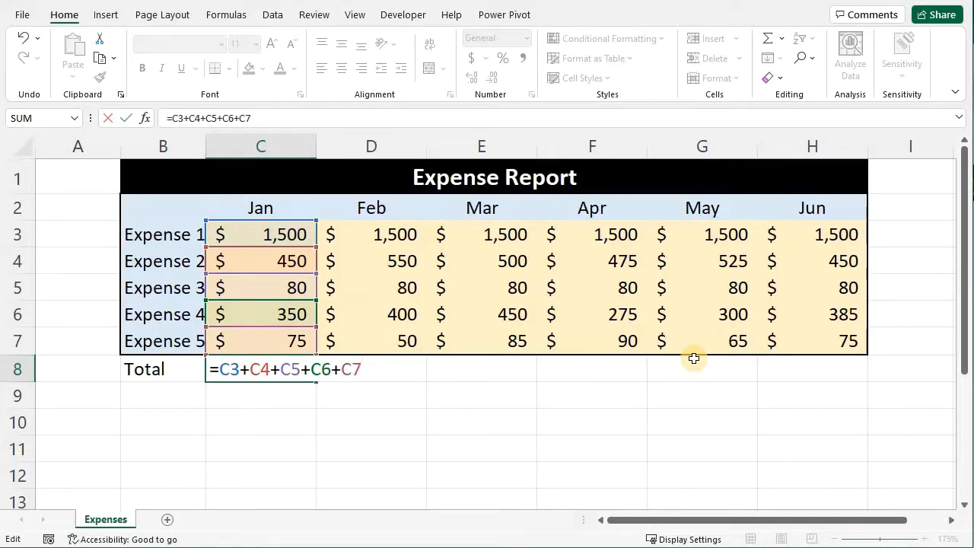
key("Return")
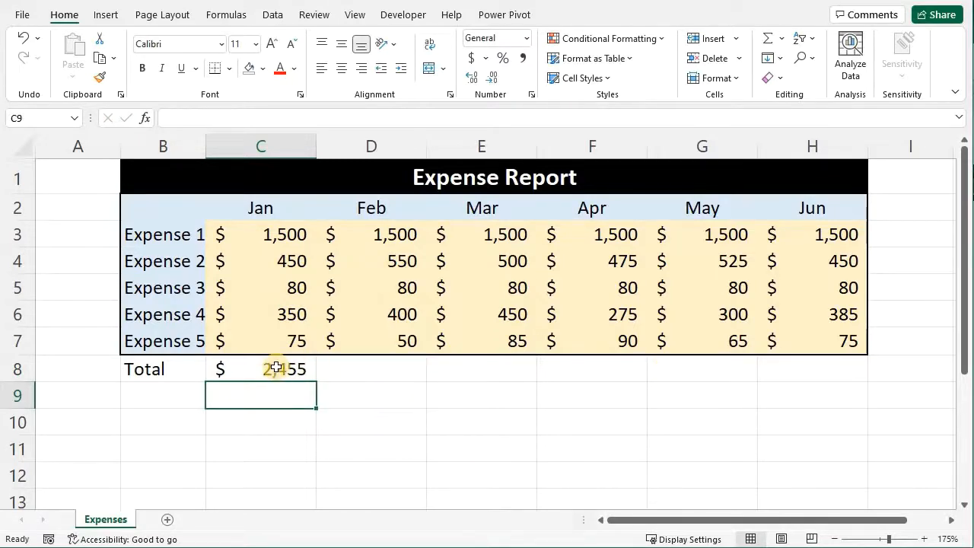
Step: Test the cell-reference total by setting January's Expense 3 in C5 to 90, and undo the edit
left_click(296, 284)
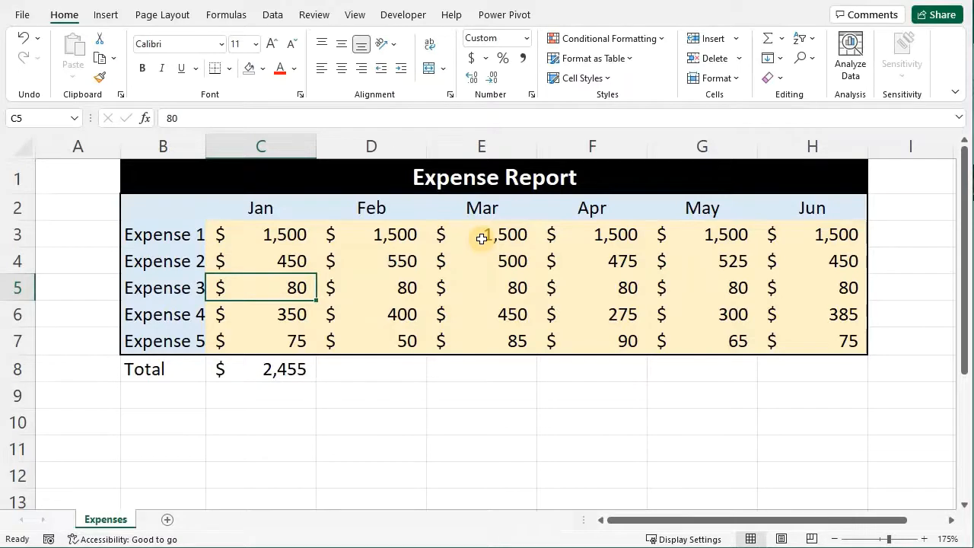
type("90")
key("Return")
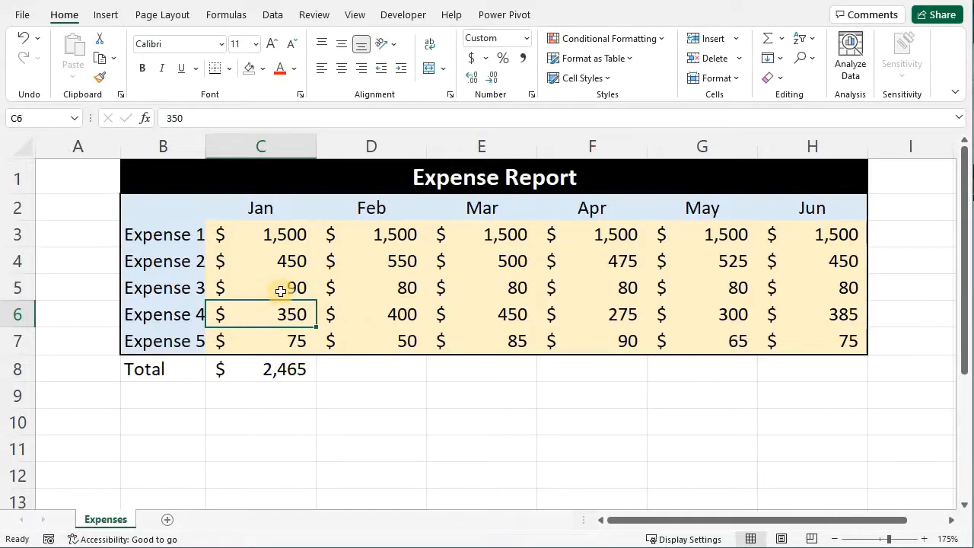
key("ctrl+z")
Step: Replace the cell-reference total in C8 with the function formula =SUM(C3:C7)
left_click(283, 368)
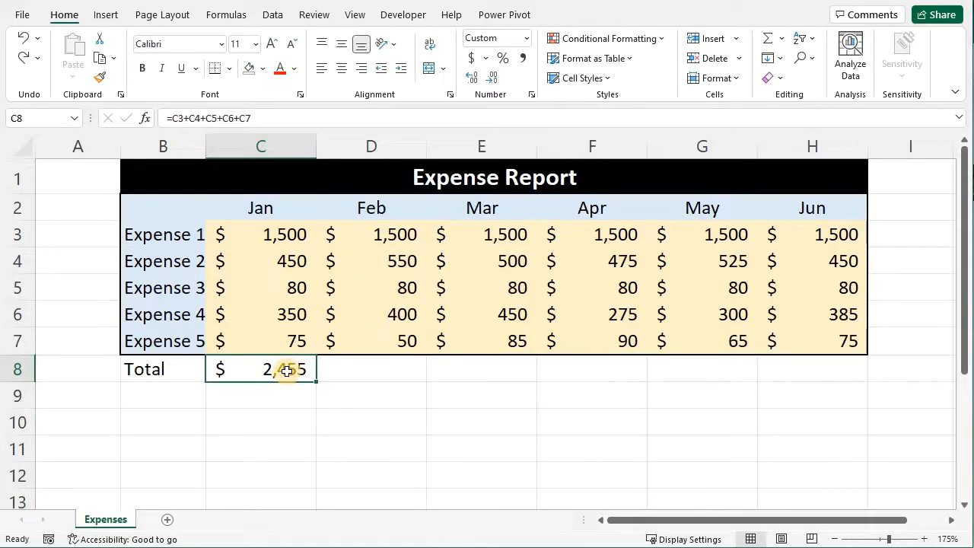
key("Delete")
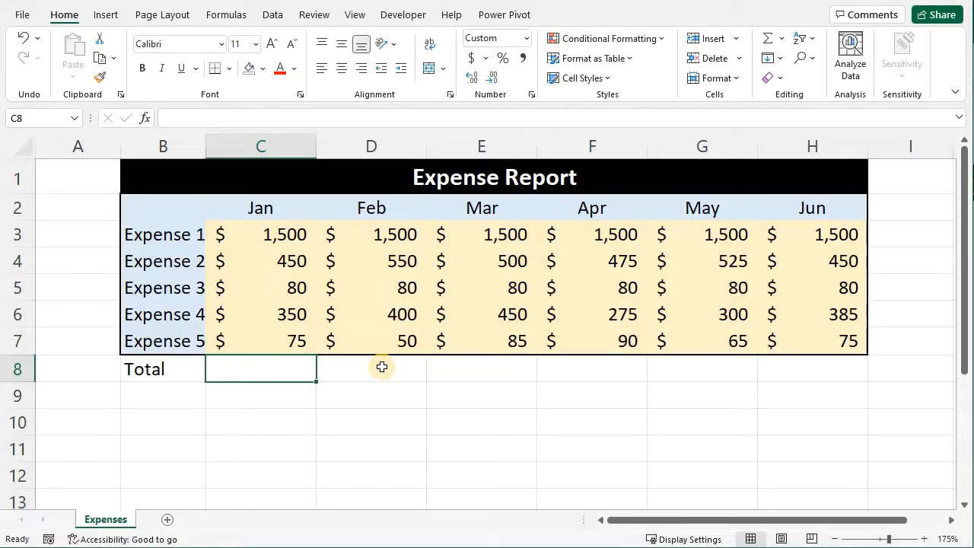
type("=")
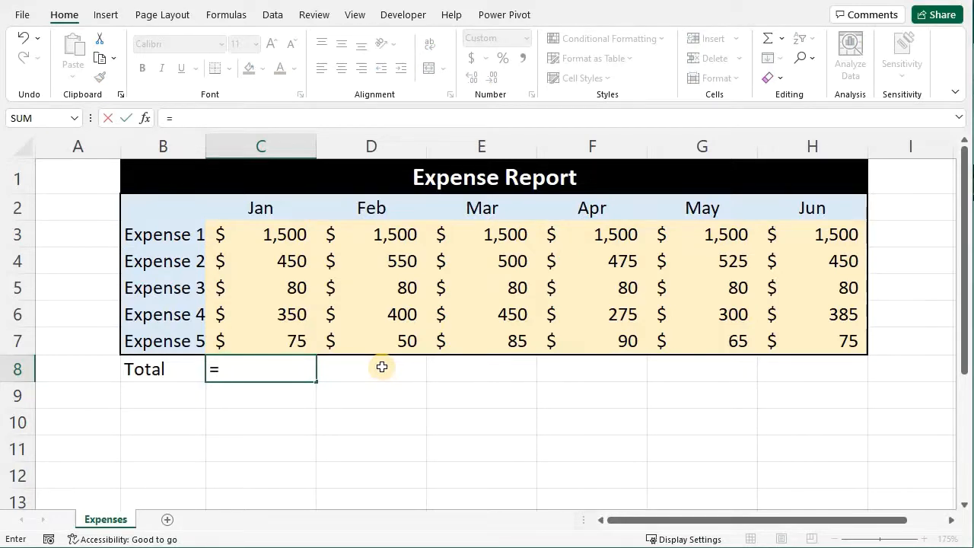
type("su")
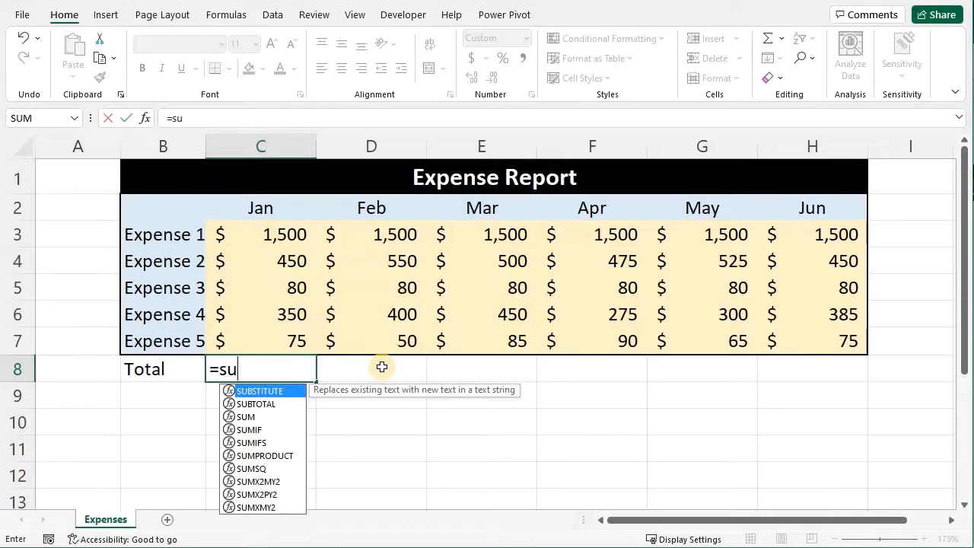
type("m")
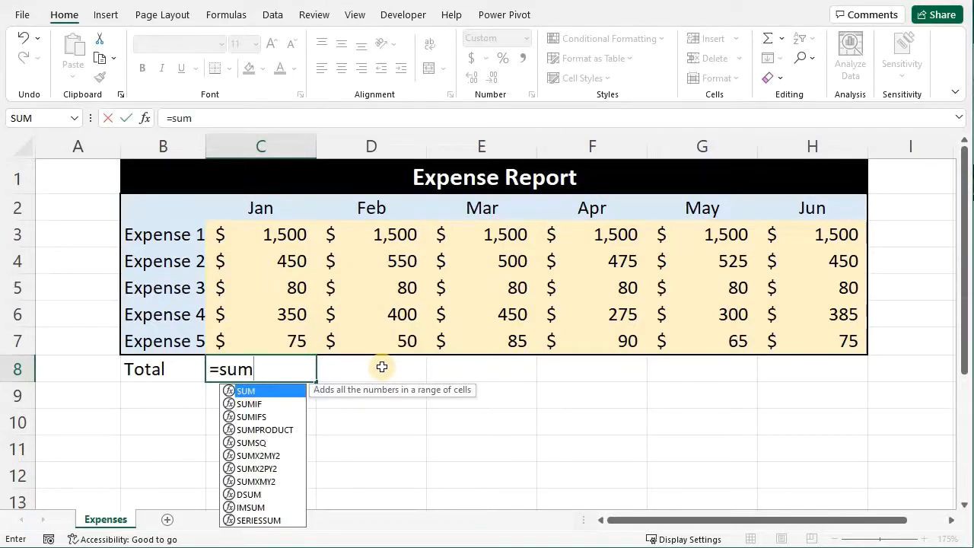
type("(")
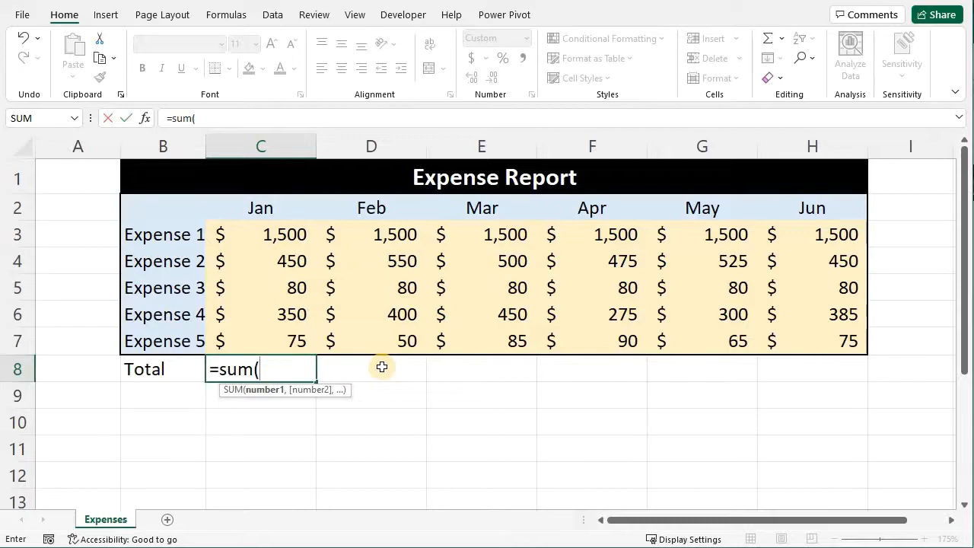
type("C3")
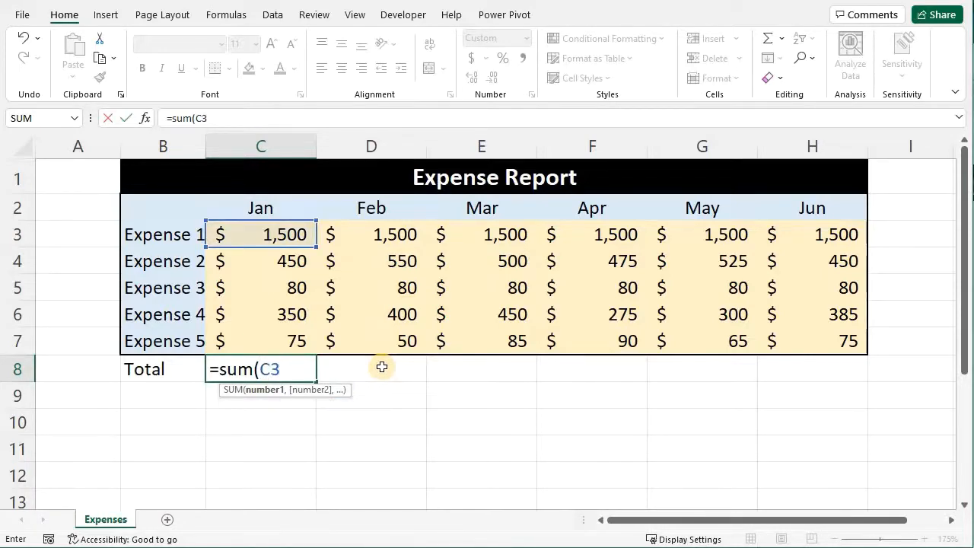
type(":C7")
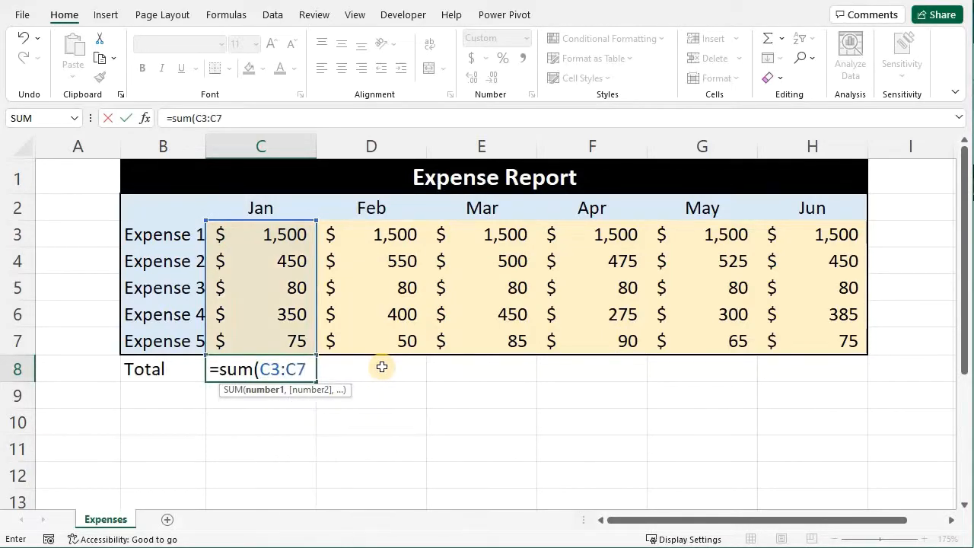
type(")")
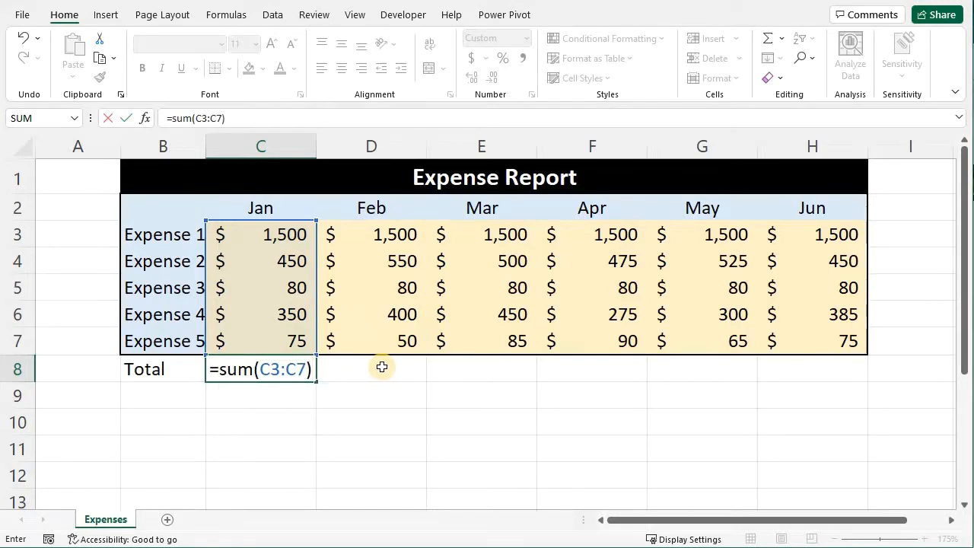
key("Return")
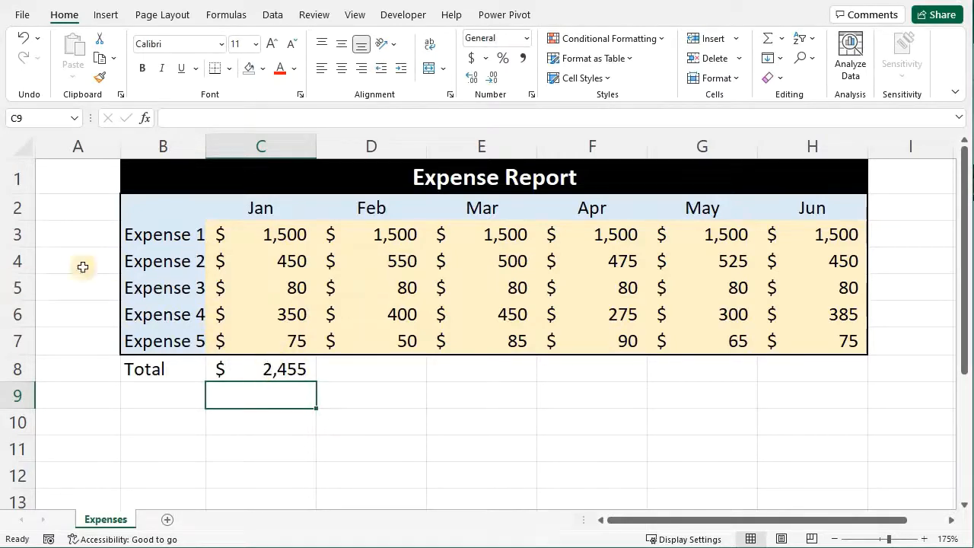
Step: Clear the January total in C8 and total the expenses C3:C7 again with AutoSum
left_click(272, 368)
key("Delete")
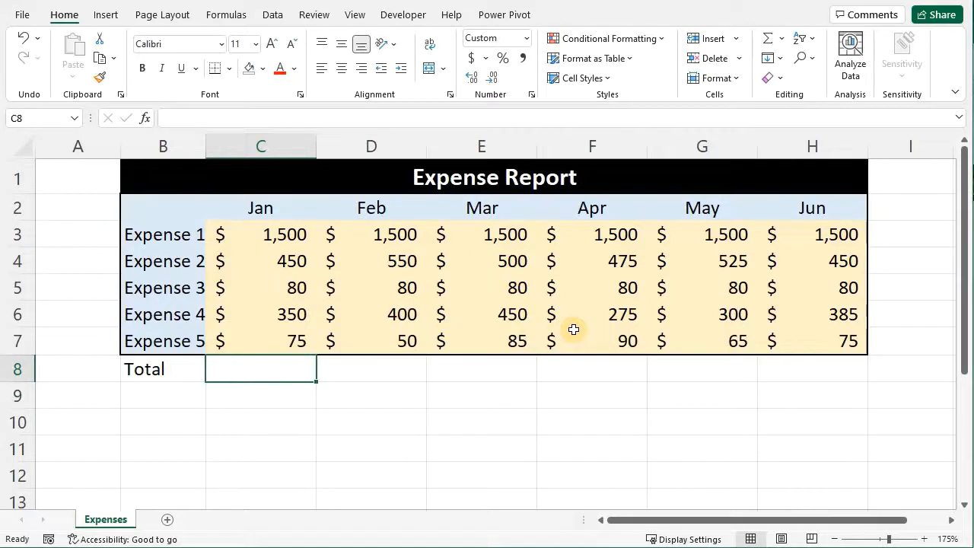
left_click(379, 397)
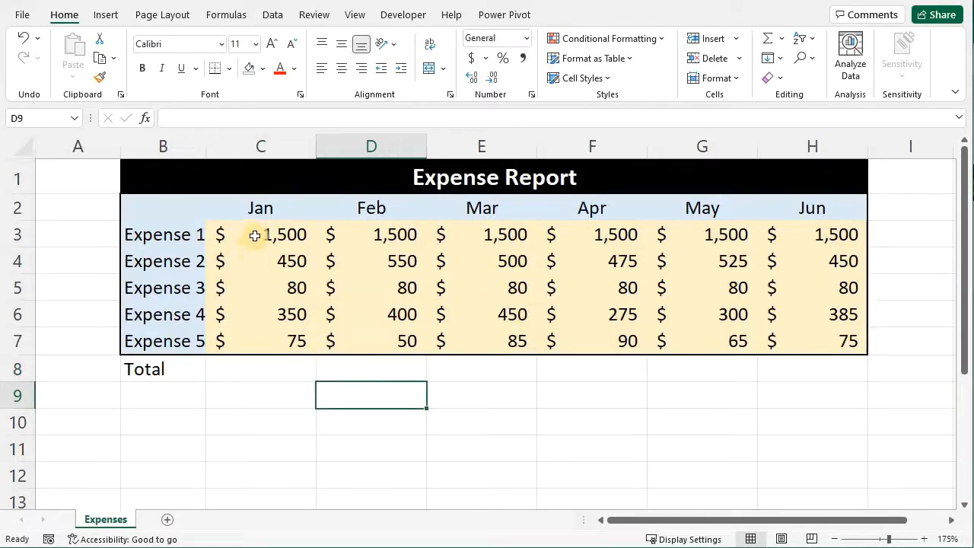
left_click_drag(259, 233, 261, 329)
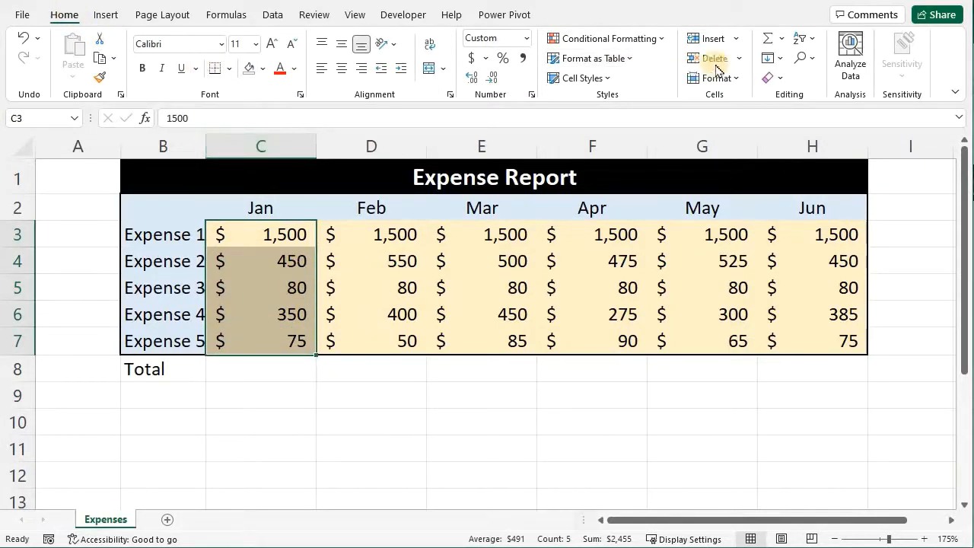
left_click(768, 40)
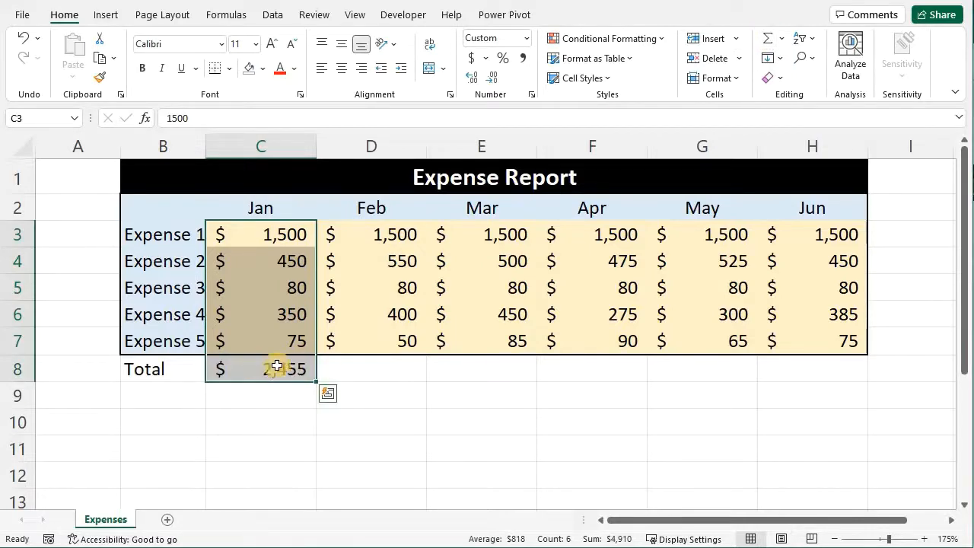
Step: Inspect the SUM formula inside the January total cell C8 and exit without altering it
left_click(286, 372)
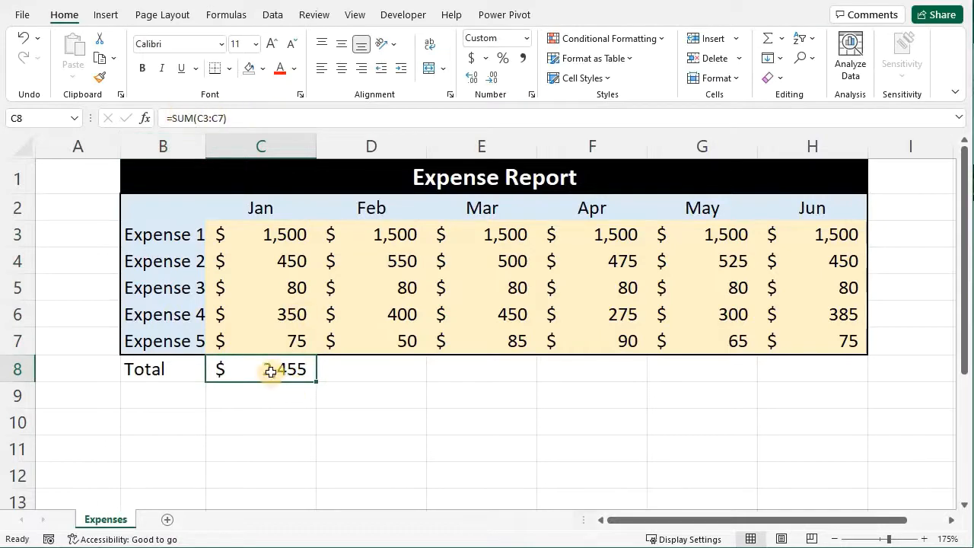
double_click(269, 370)
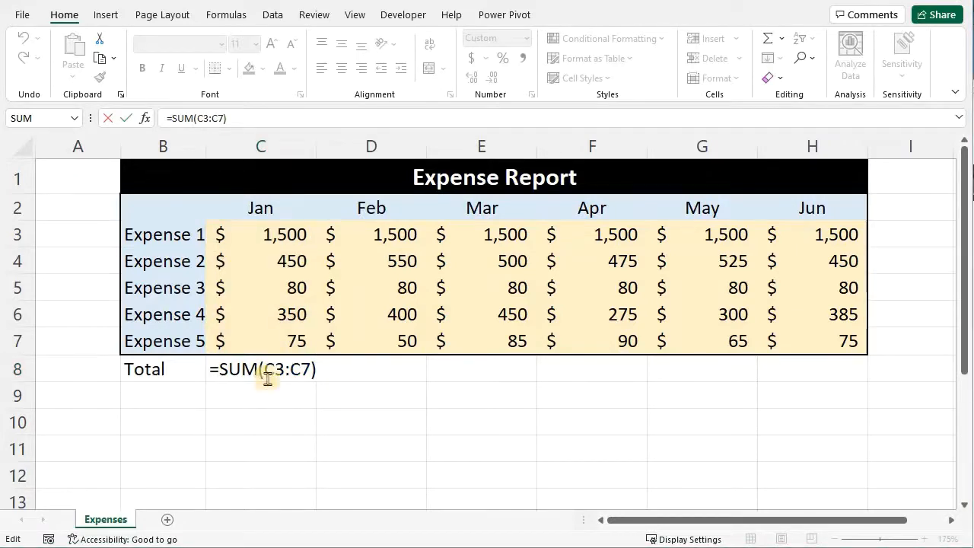
left_click(269, 365)
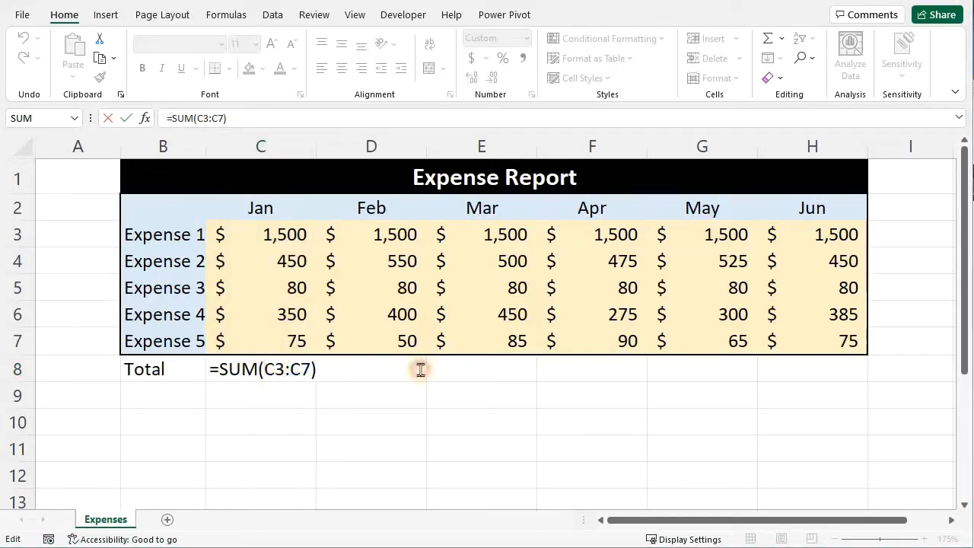
key("Return")
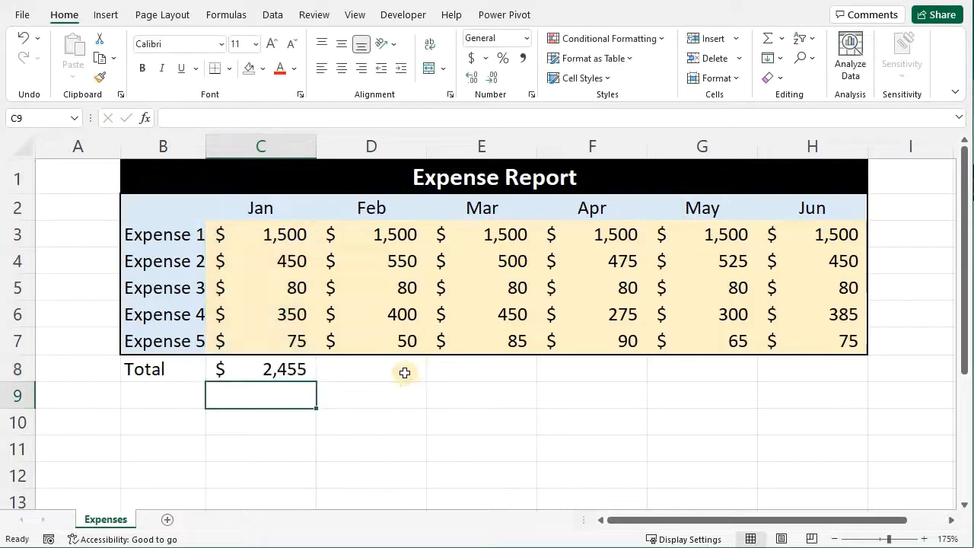
Step: Total the February expenses D3:D7 with AutoSum, and undo it
left_click_drag(402, 233, 402, 333)
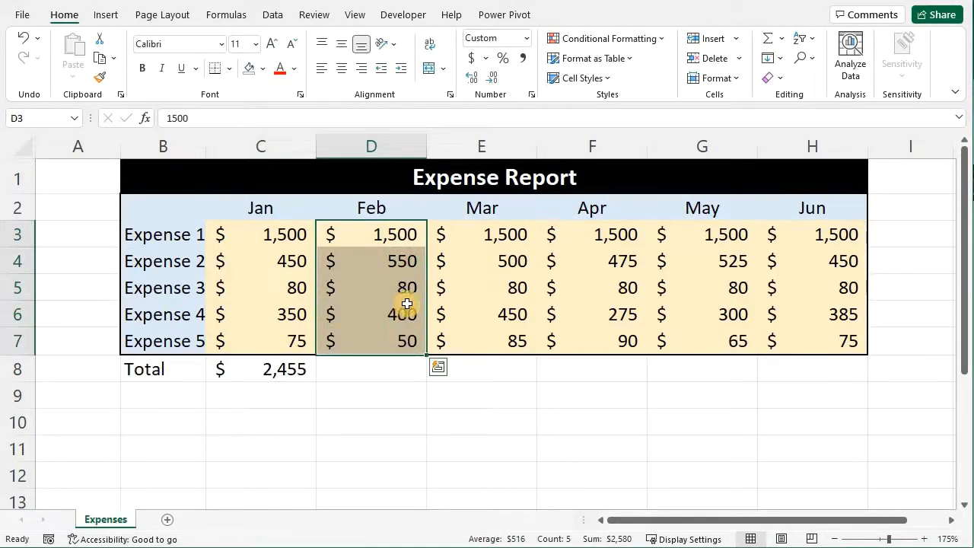
left_click(767, 43)
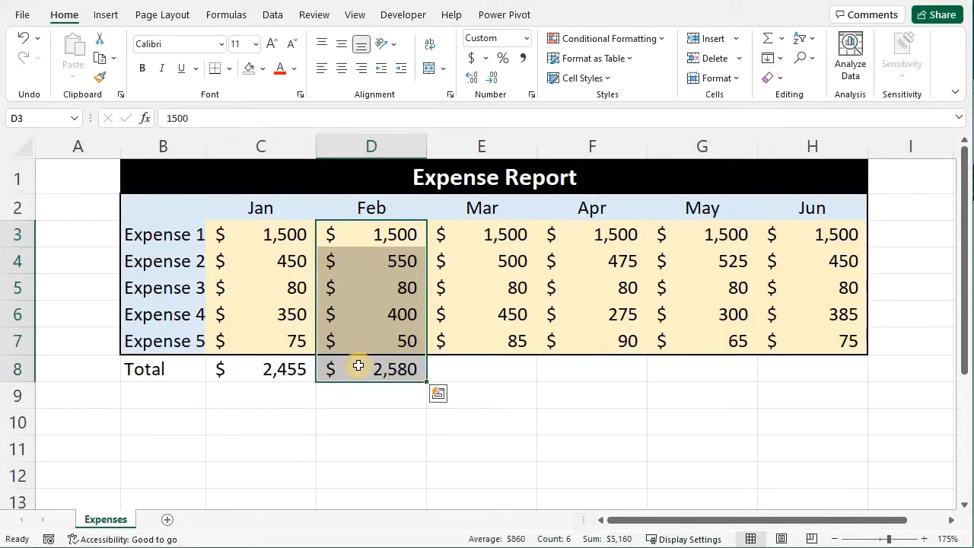
key("ctrl+z")
left_click(388, 388)
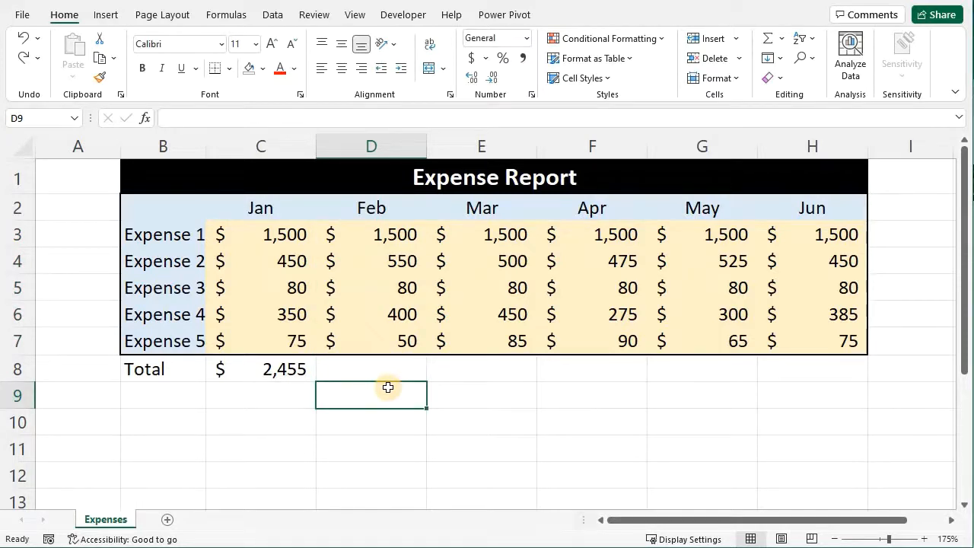
Step: Copy the January total formula from C8 into D8 and check which cells the copy references
left_click(267, 369)
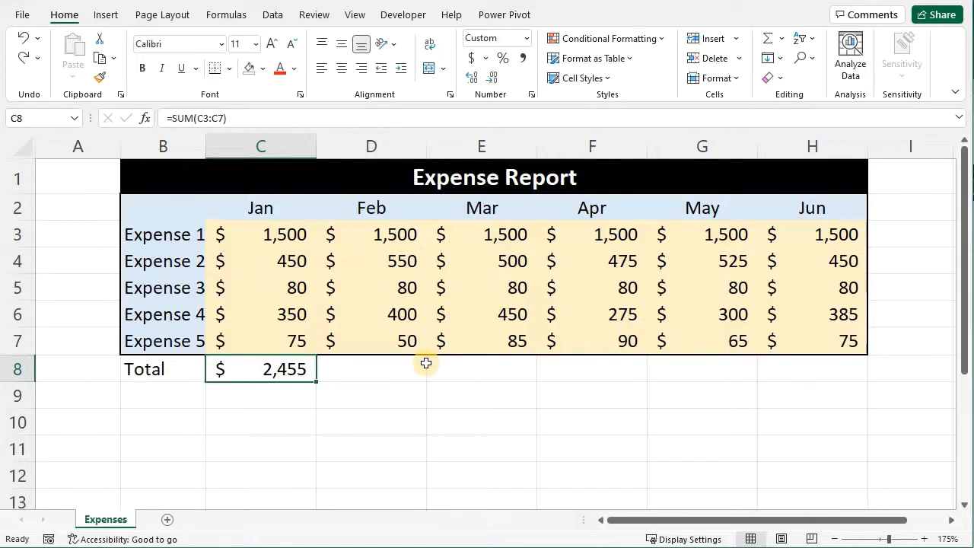
key("ctrl+c")
left_click(374, 363)
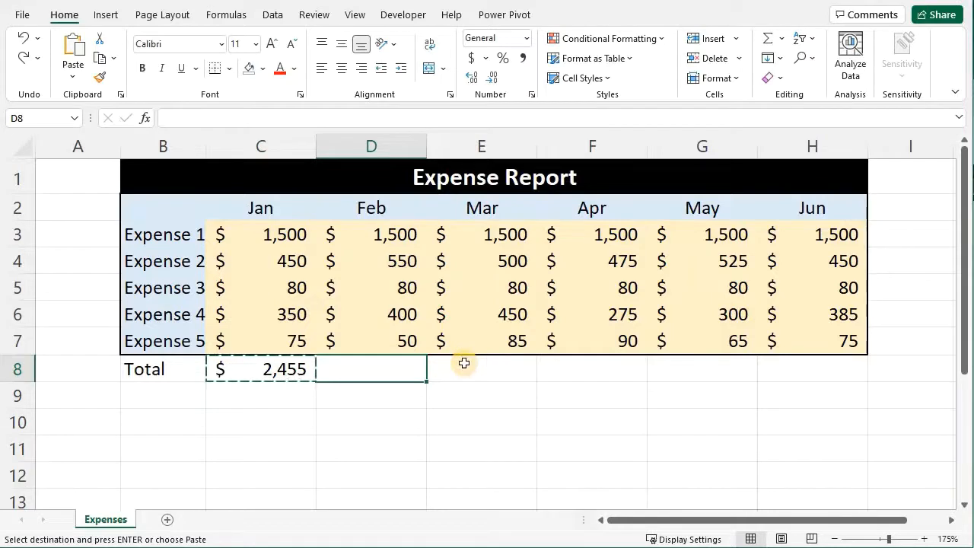
key("ctrl+v")
double_click(390, 370)
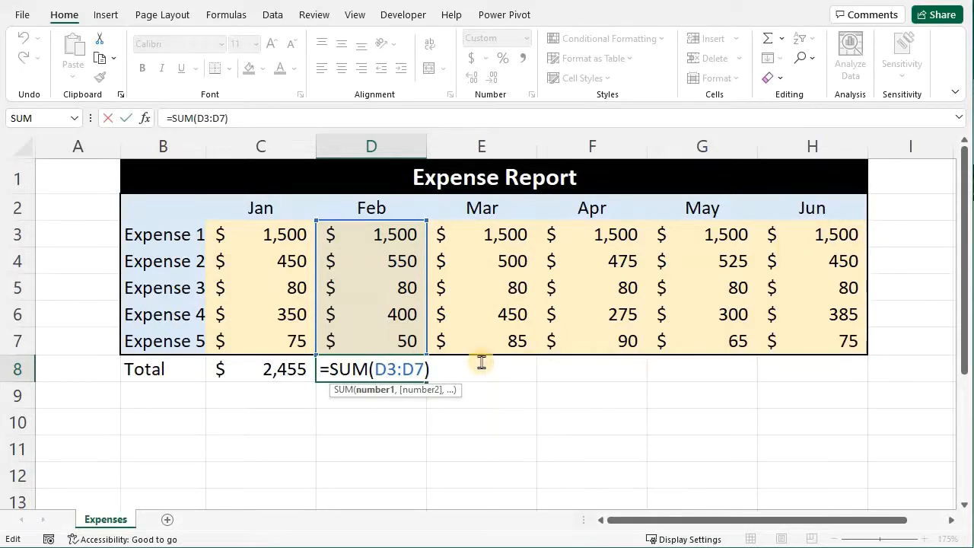
key("ctrl+Return")
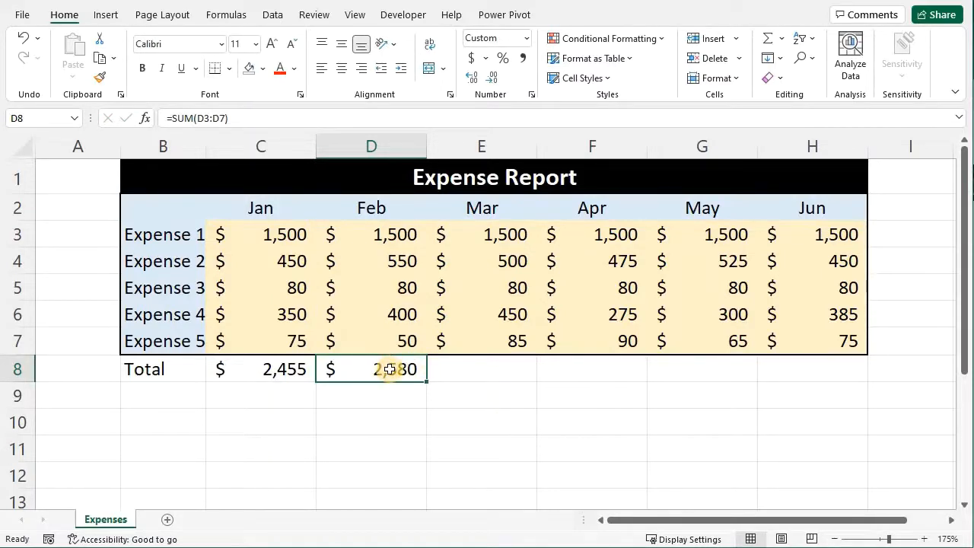
Step: Clear D8 and fill the January total formula from C8 across through June in H8
key("Delete")
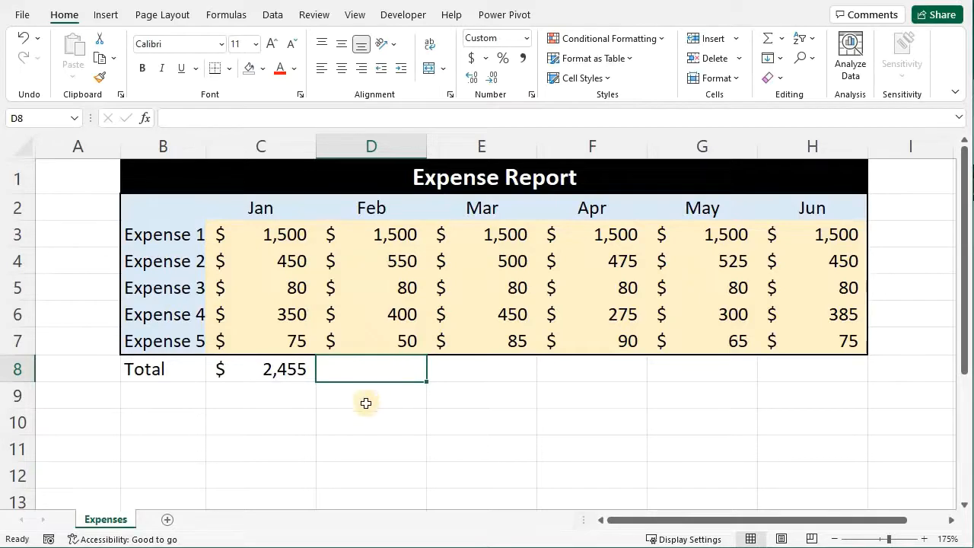
left_click(304, 370)
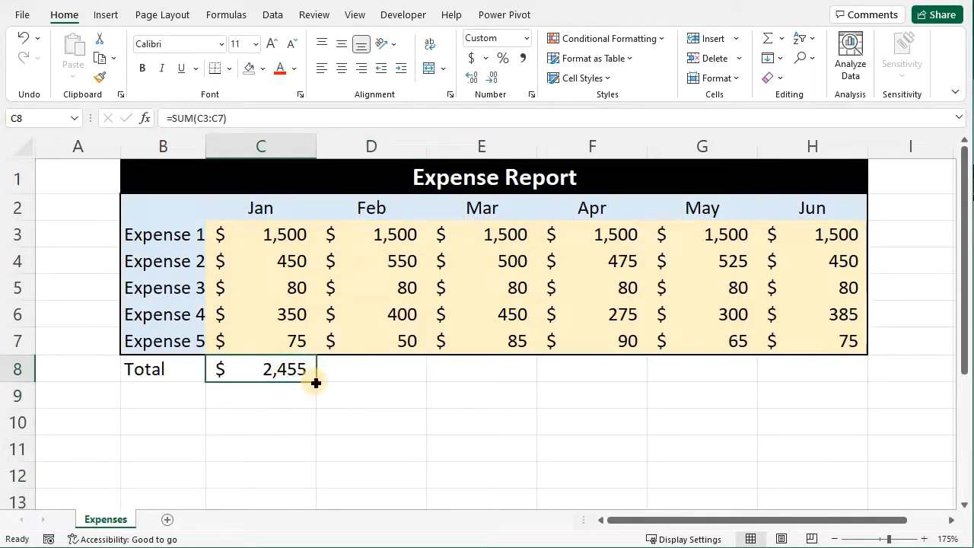
left_click_drag(317, 381, 825, 380)
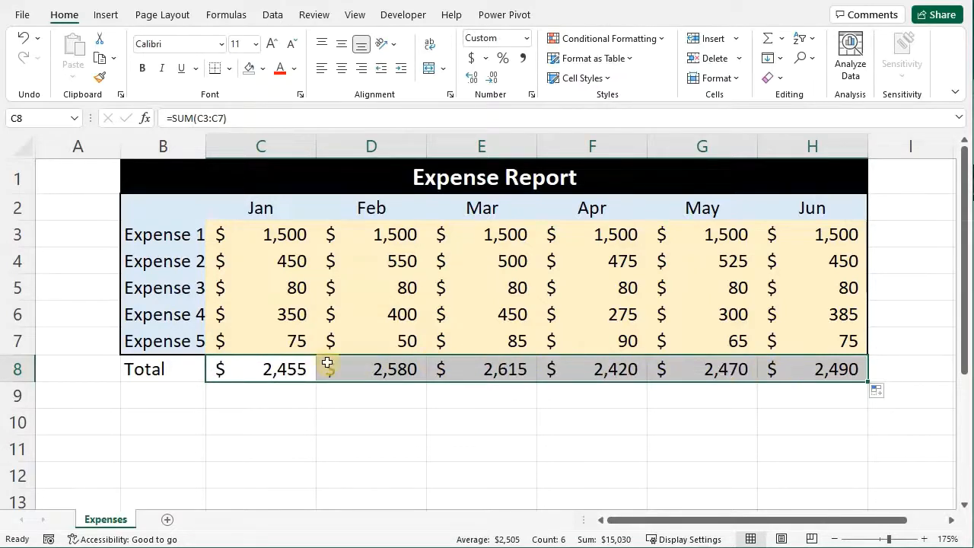
Step: Inspect the range referenced by the June total formula in H8, leaving the formula unedited
left_click(834, 371)
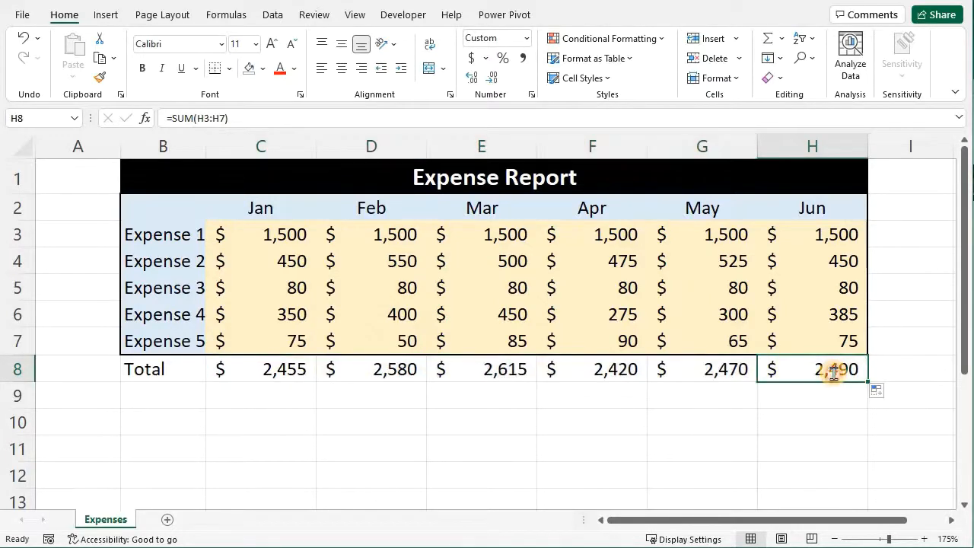
double_click(834, 370)
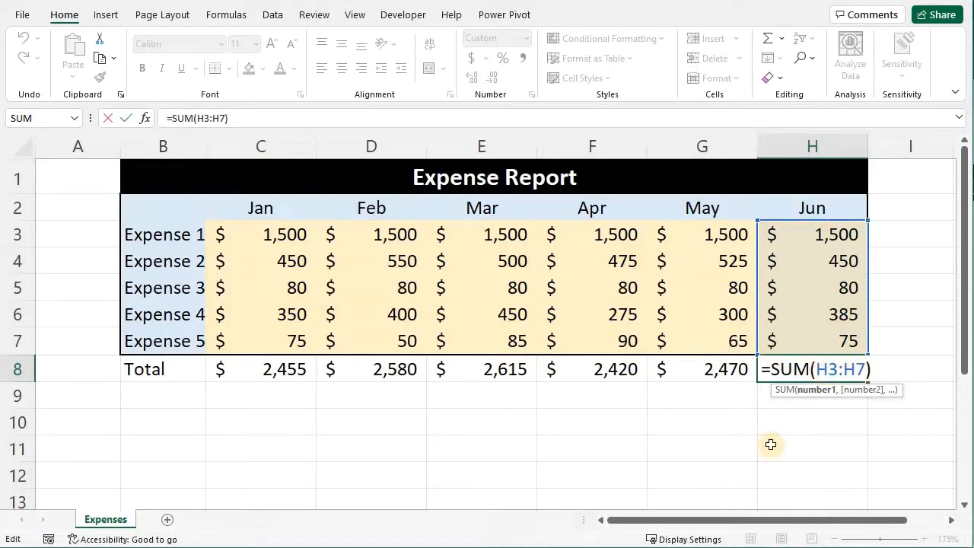
key("Escape")
left_click(590, 422)
left_click(316, 403)
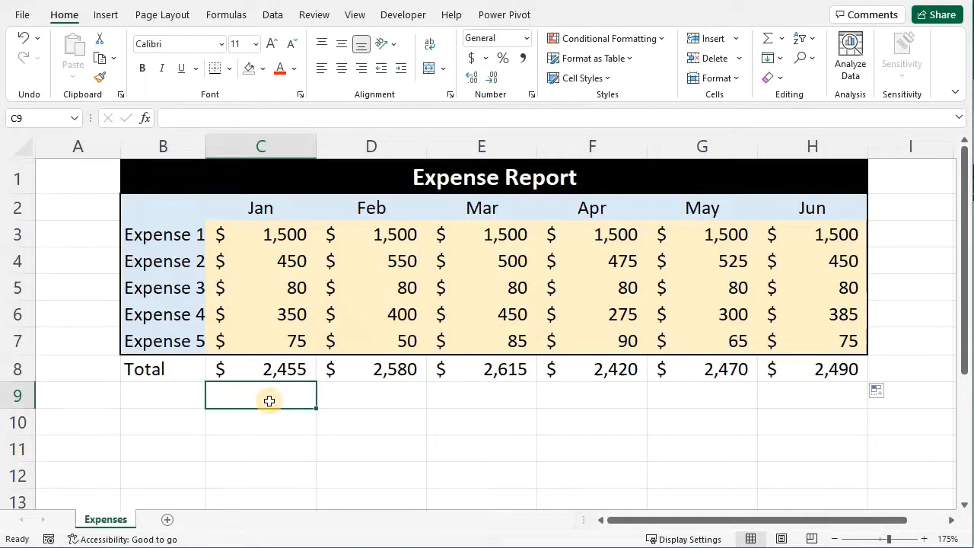
left_click(327, 423)
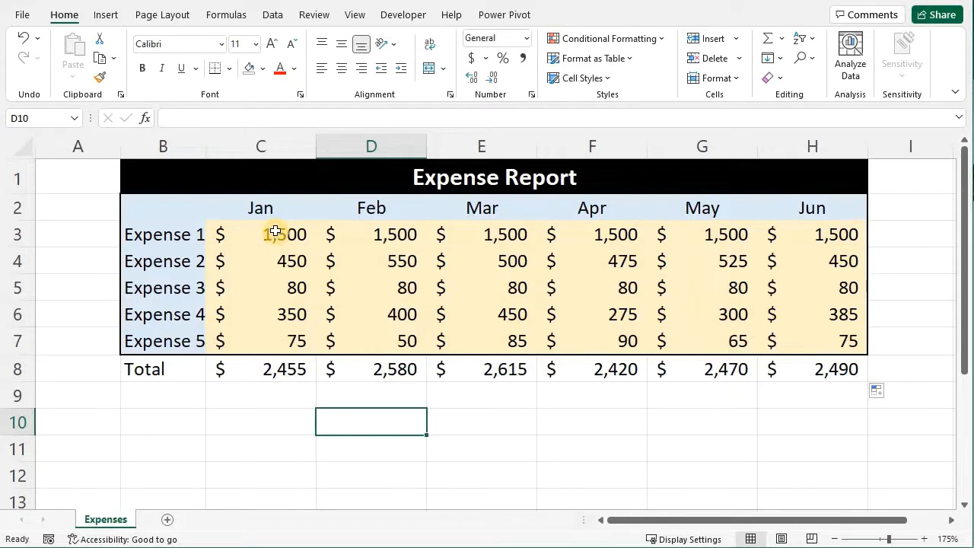
Step: Name the January expense range C3:C7 as Jan and select cell C3
left_click_drag(276, 232, 272, 329)
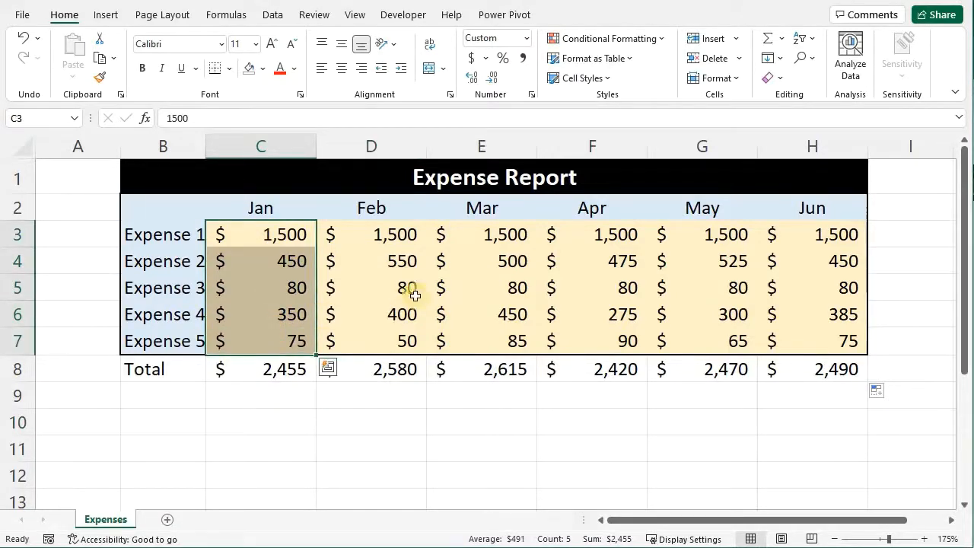
left_click(57, 118)
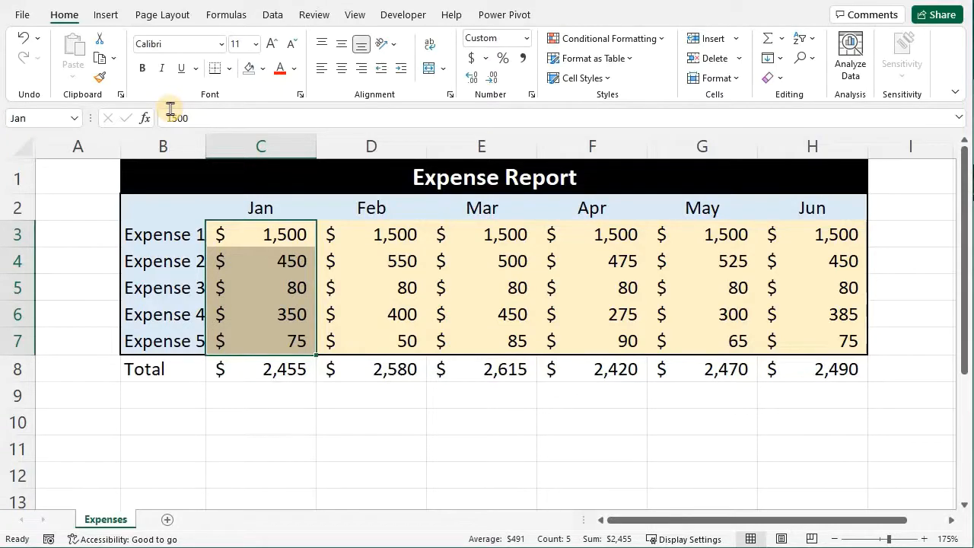
left_click(284, 238)
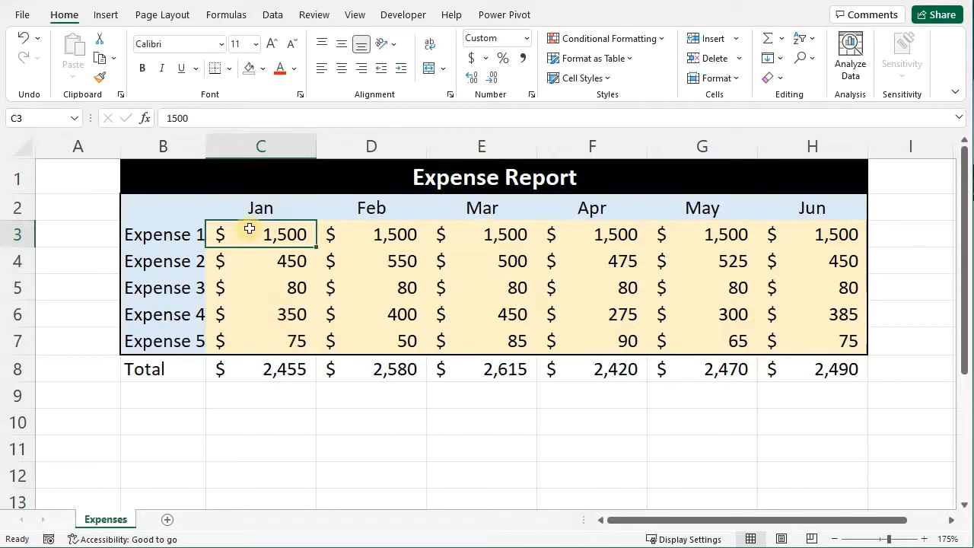
Step: Replace the cell range in the January total formula in C8 with the named range, making it =SUM(Jan)
left_click(253, 369)
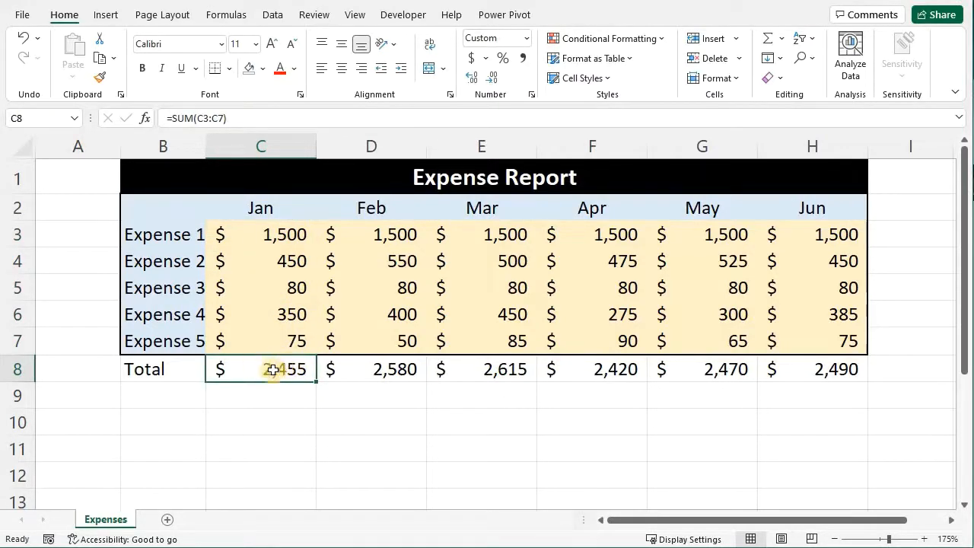
double_click(271, 371)
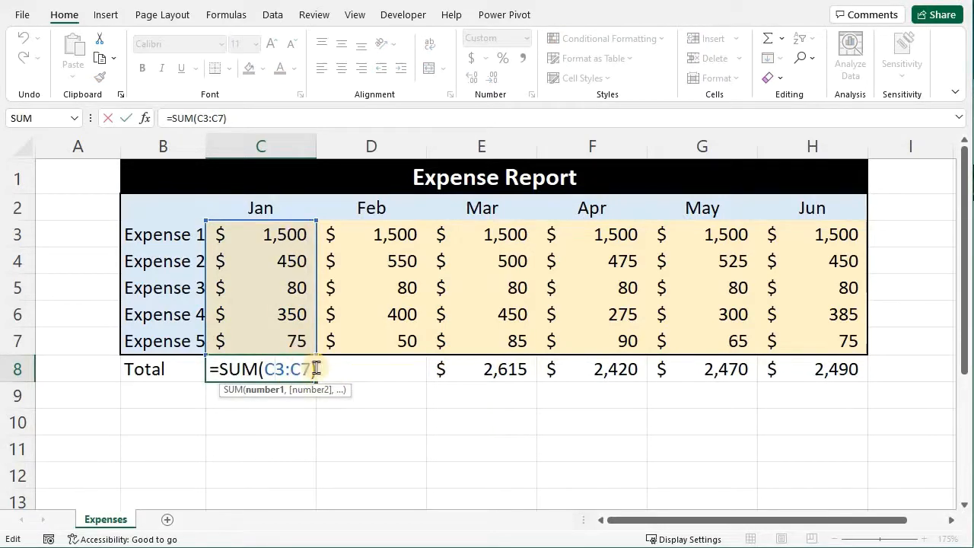
key("BackSpace")
key("BackSpace")
key("BackSpace")
key("BackSpace")
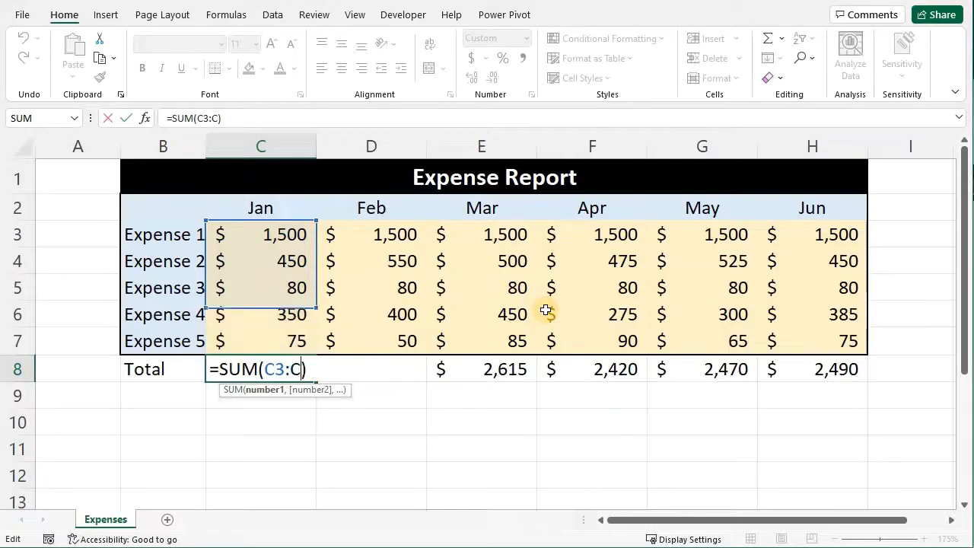
key("BackSpace")
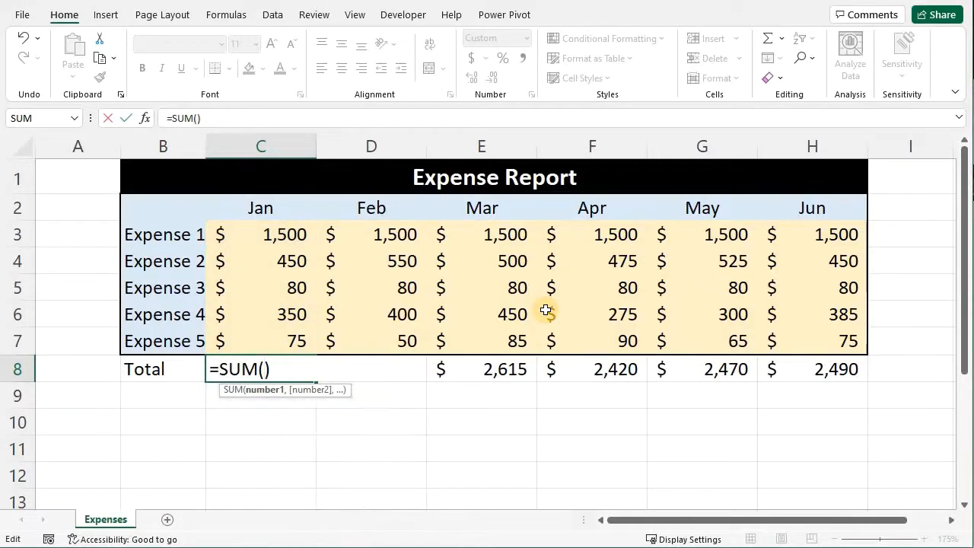
type("Jan")
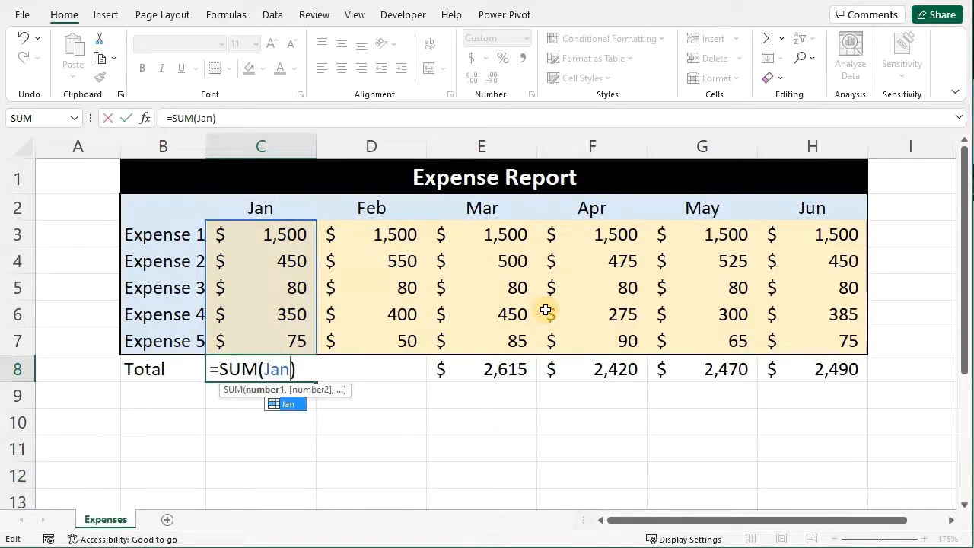
key("Return")
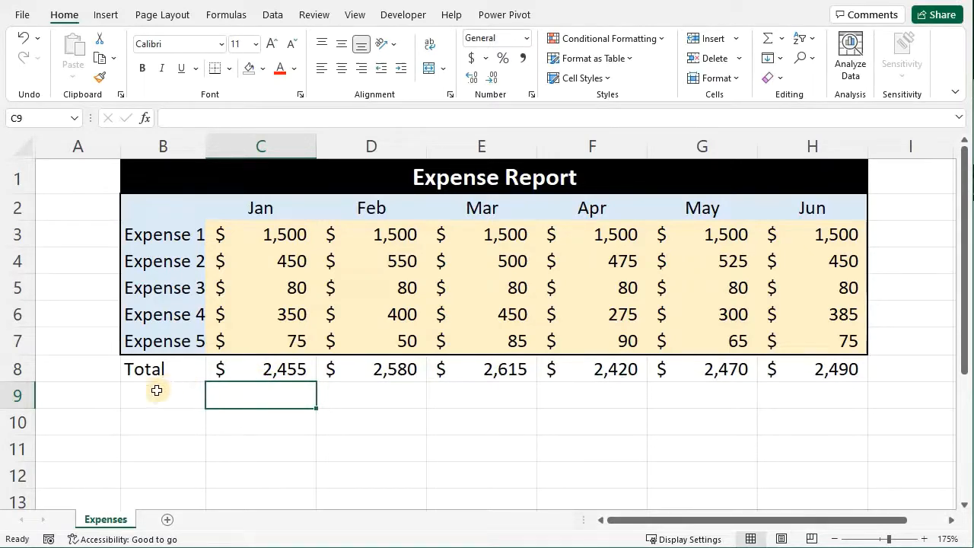
Step: Label B9 as Average and enter =AVERAGE(C3:C7) for January in C9
key("Left")
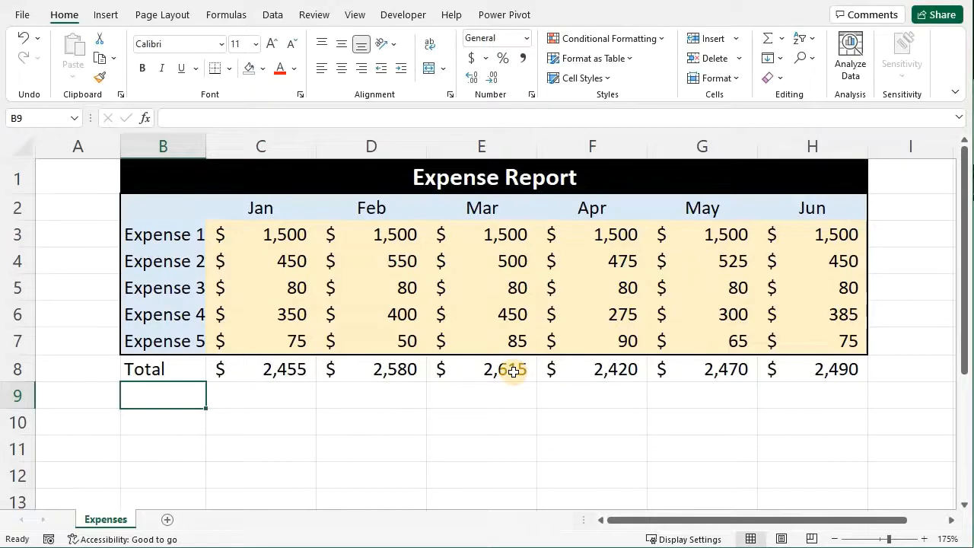
type("Aver")
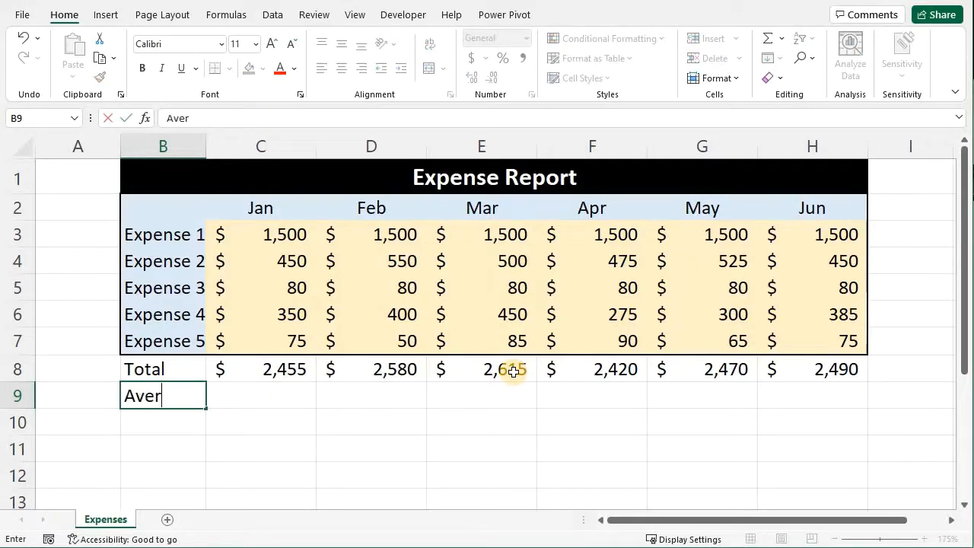
type("age")
key("Tab")
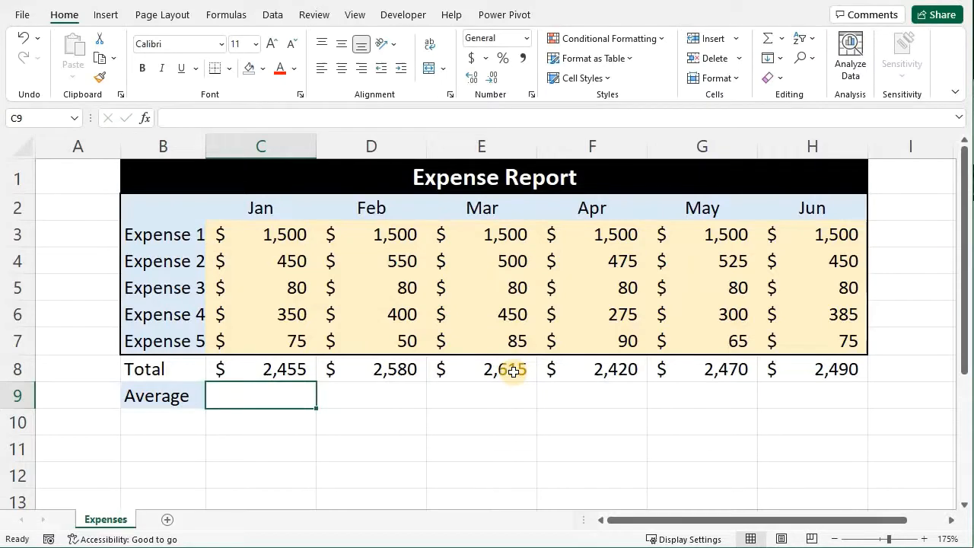
type("=")
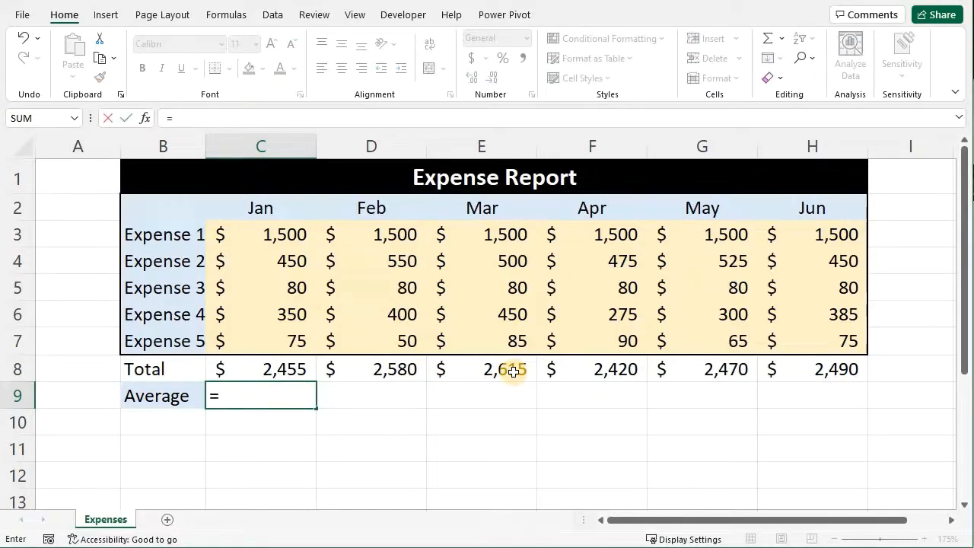
type("average(")
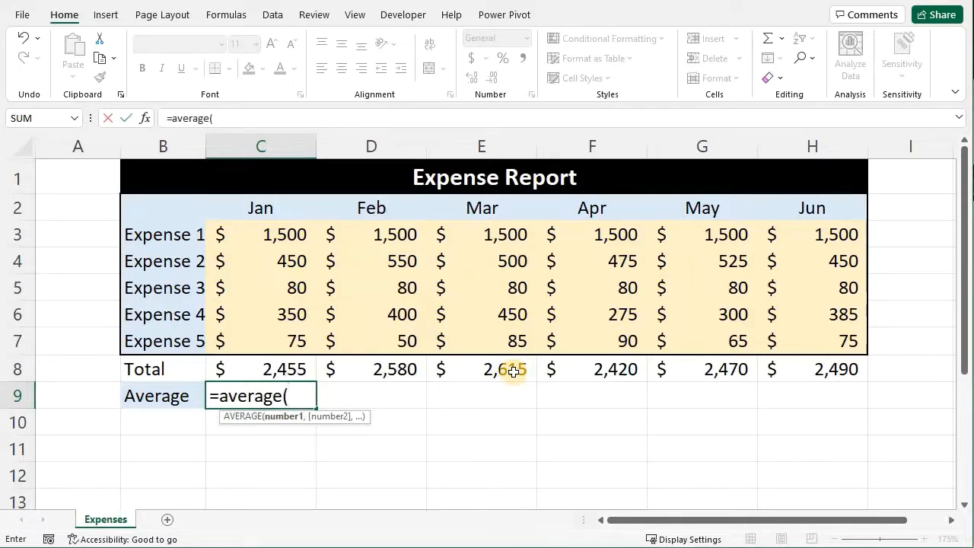
type("C")
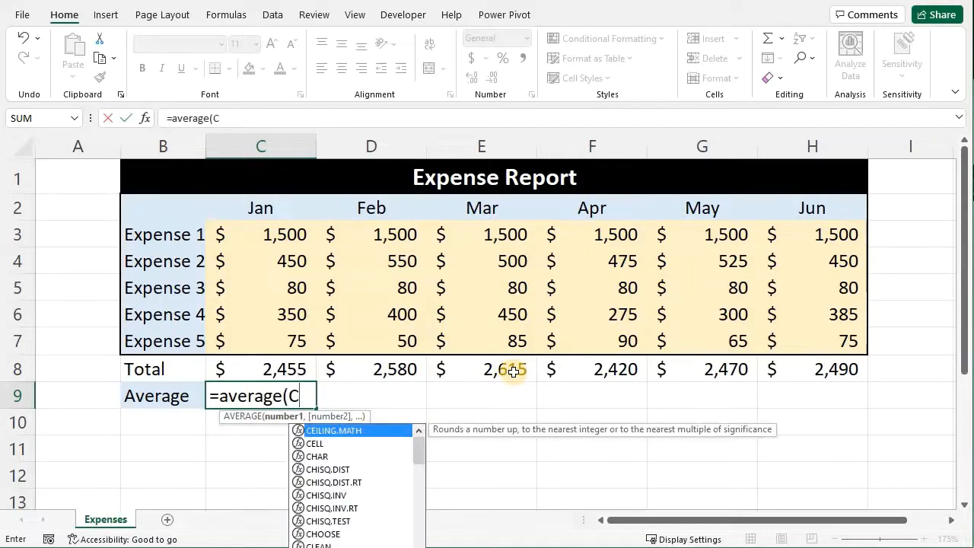
type("3:C")
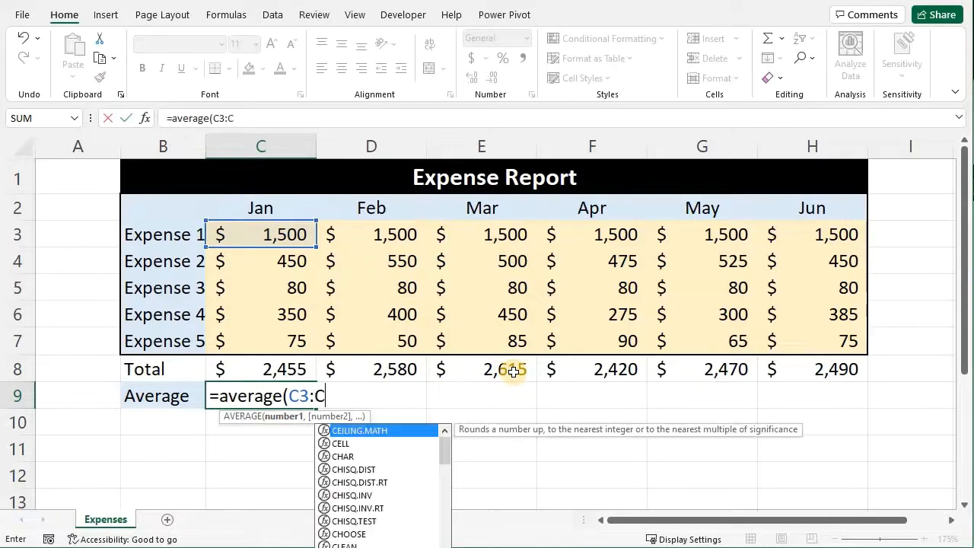
type("7)")
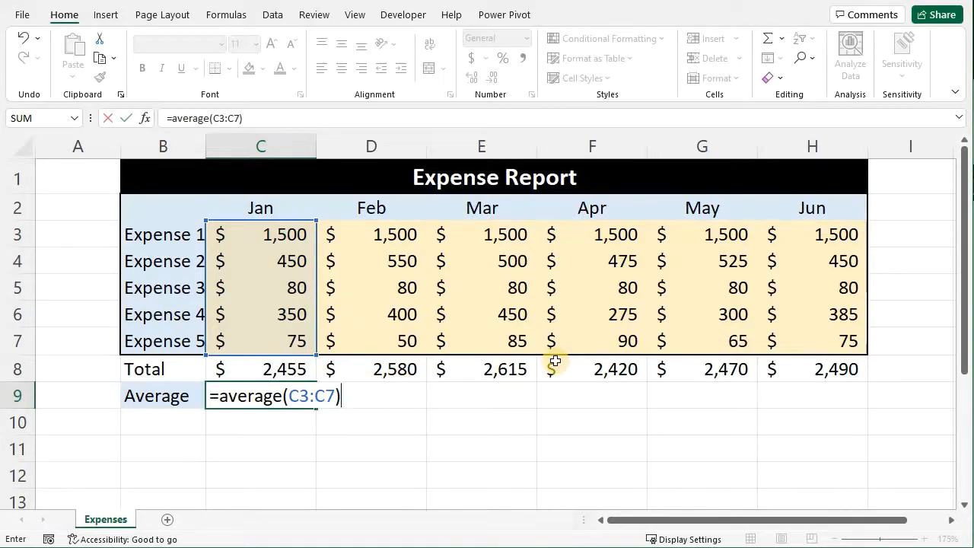
key("Return")
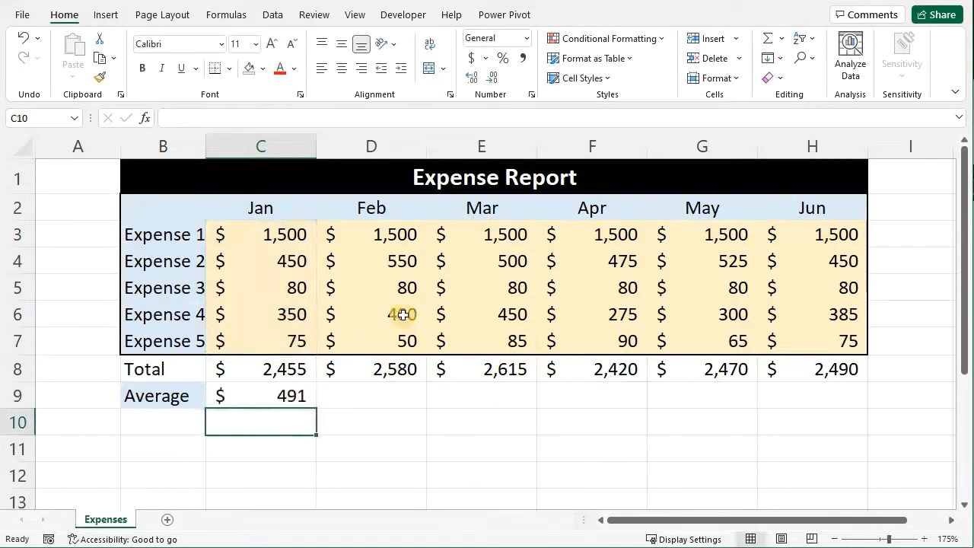
Step: Fill the January average formula from C9 across through June in H9
left_click(254, 395)
left_click_drag(316, 411, 829, 406)
left_click_drag(440, 396, 832, 391)
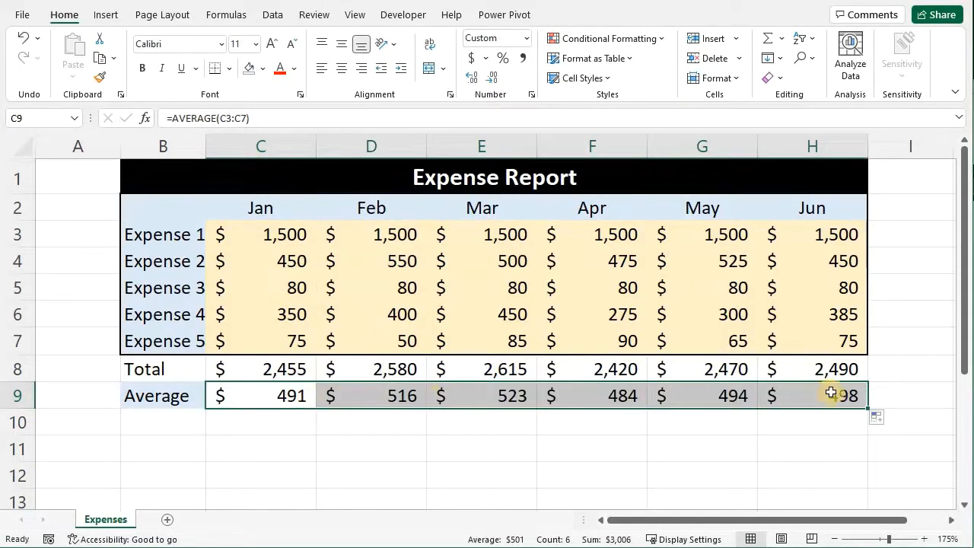
Step: Label B10 as Max and fill the formula =MAX(C3:C7) from C10 across through June in H10
left_click(168, 418)
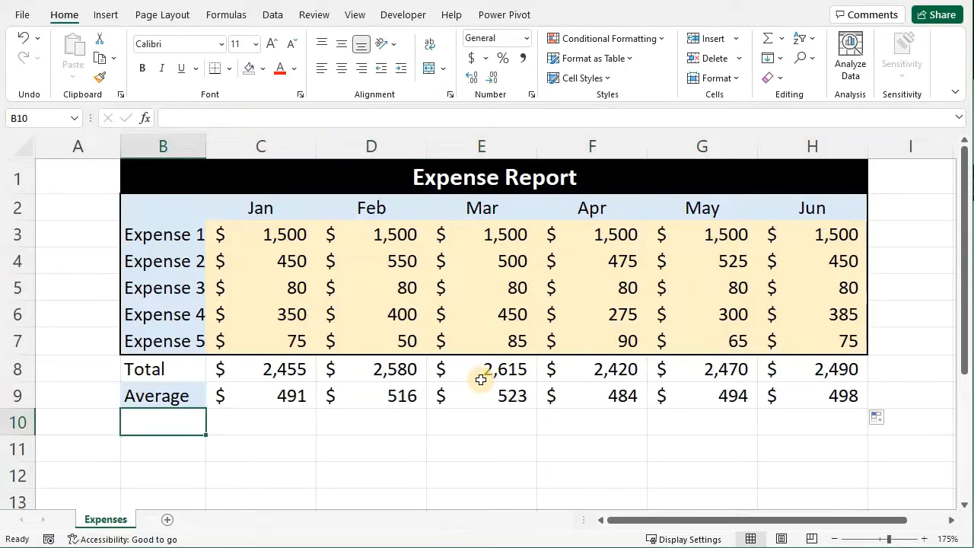
type("Max")
key("Tab")
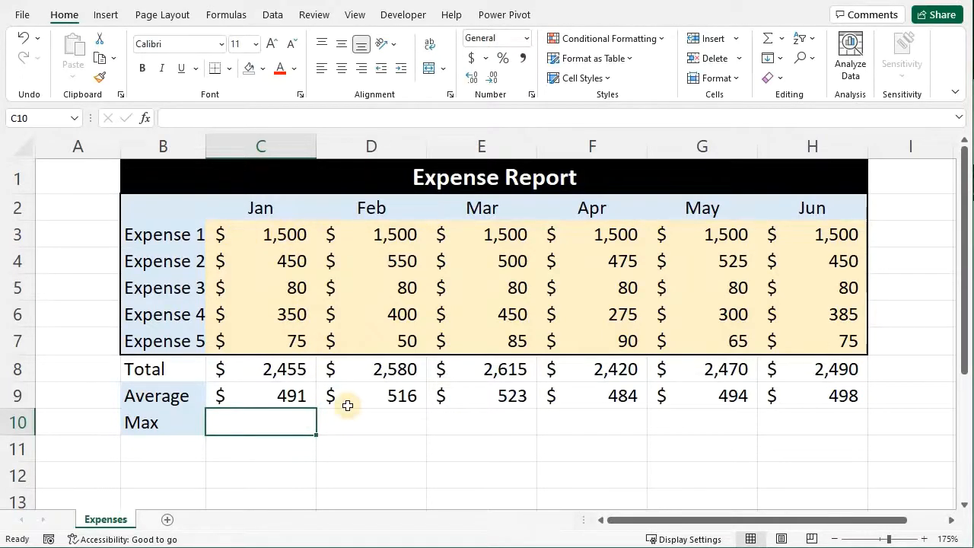
type("=max(")
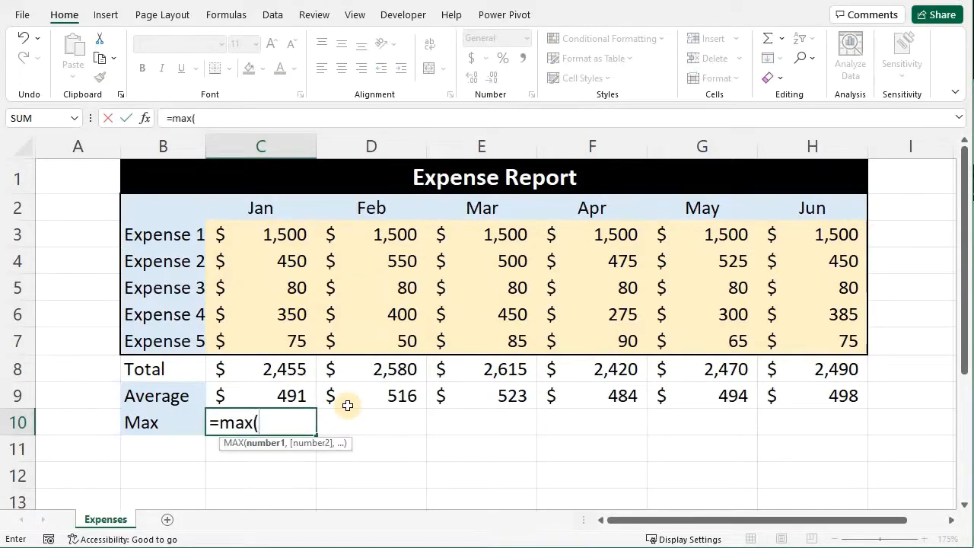
type("C")
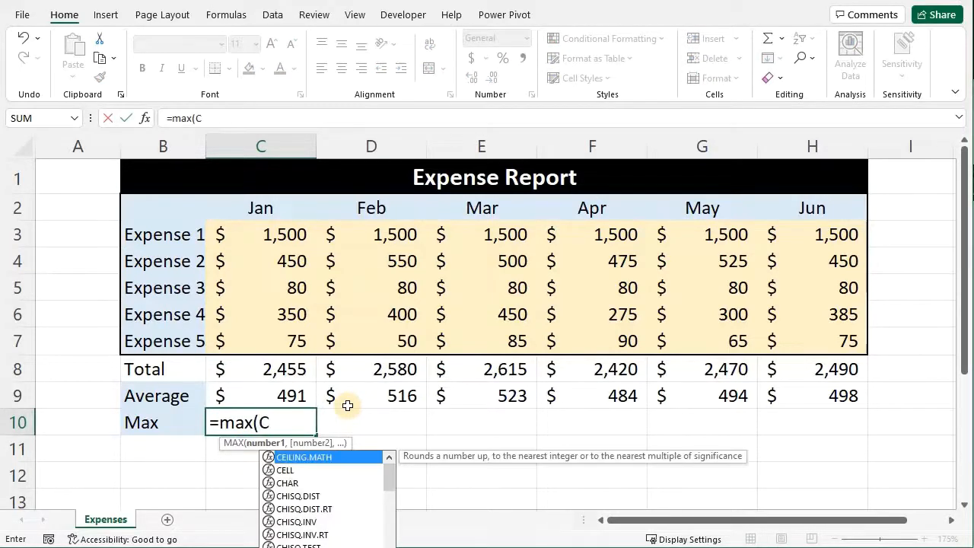
type("3:")
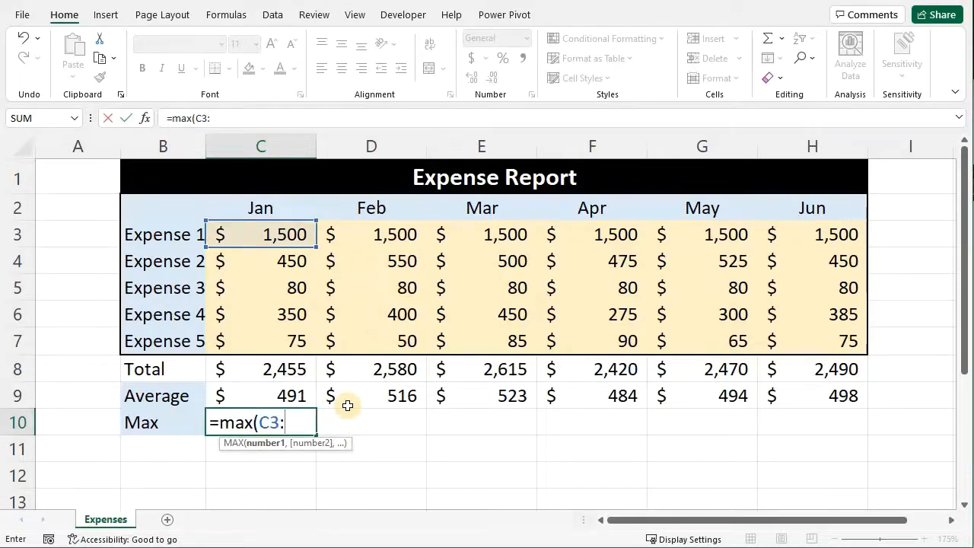
type("C7)")
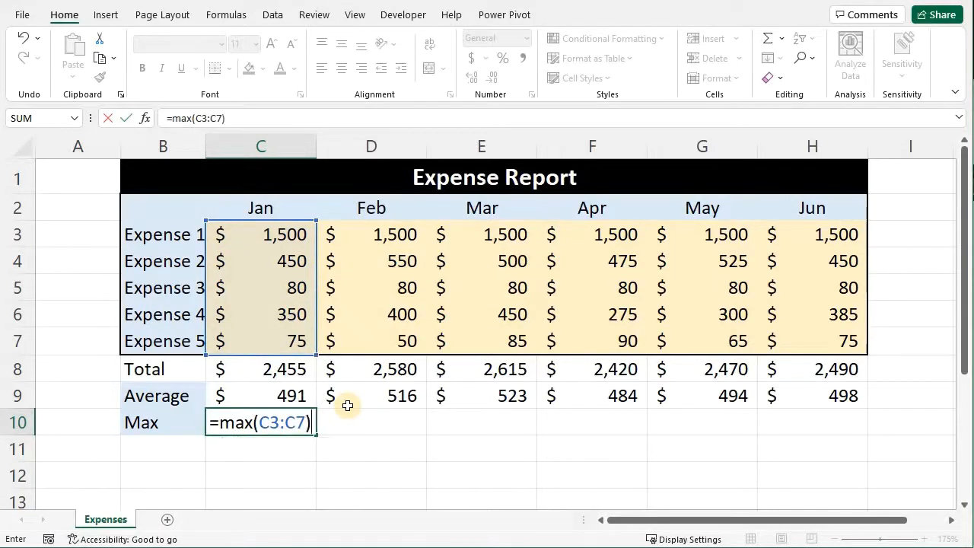
key("Return")
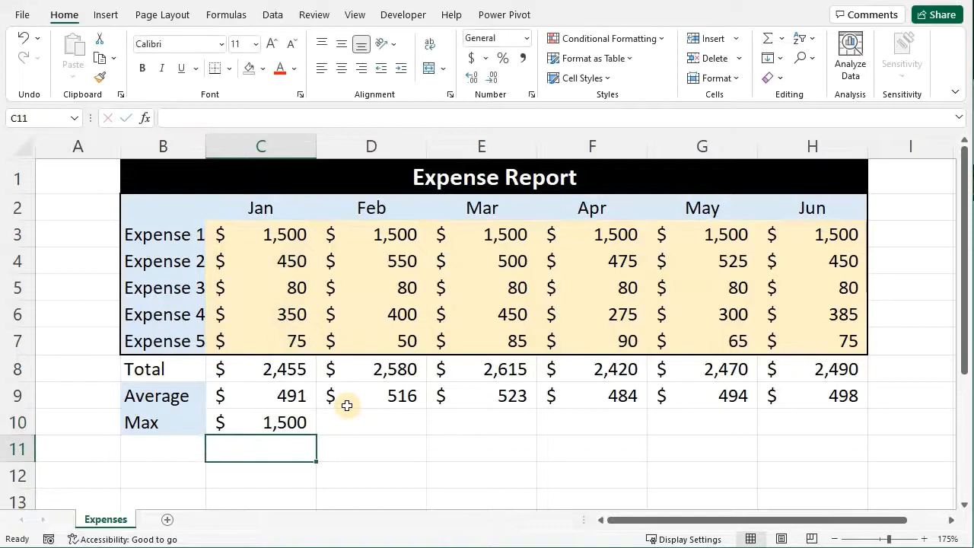
left_click(259, 425)
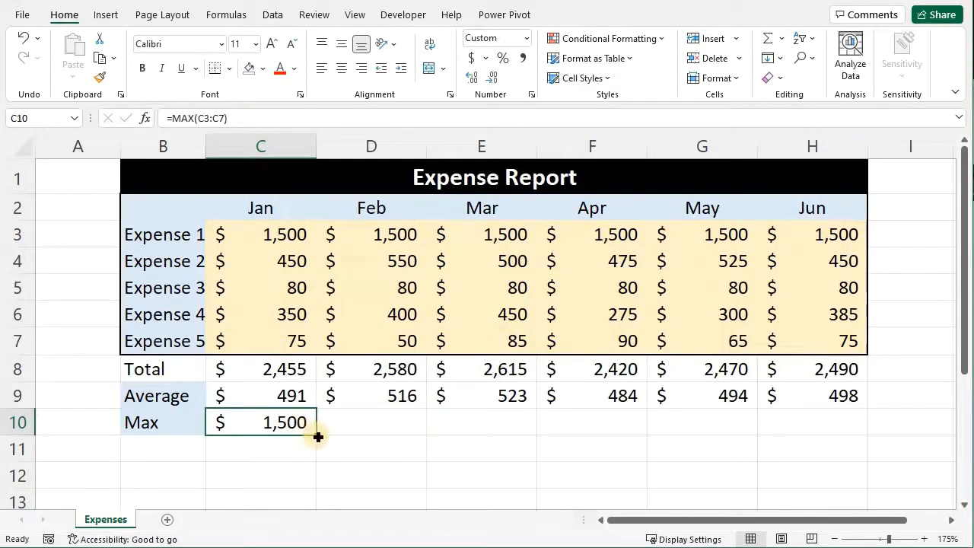
left_click_drag(317, 435, 829, 430)
Step: Label B11 as Min and fill the formula =MIN(C3:C7) from C11 across through June in H11
left_click(157, 441)
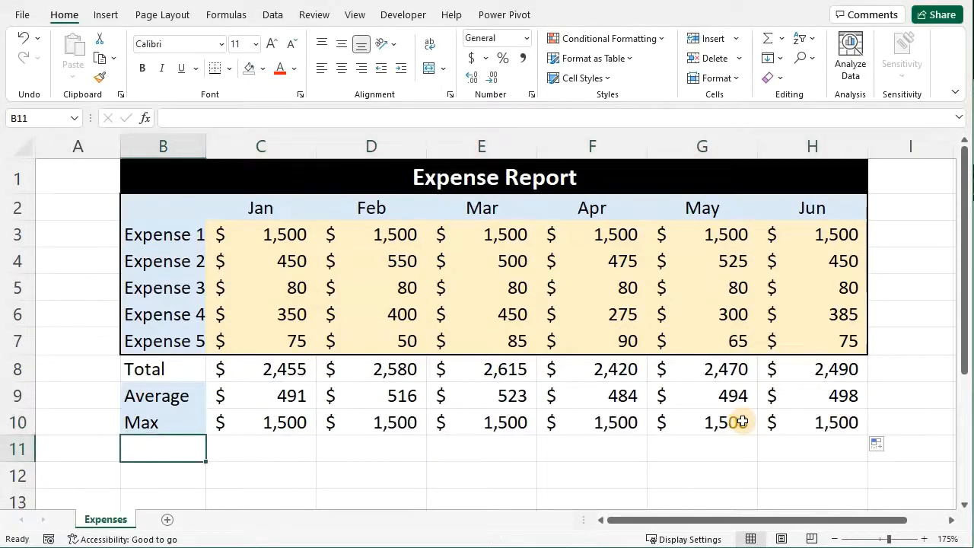
type("Min")
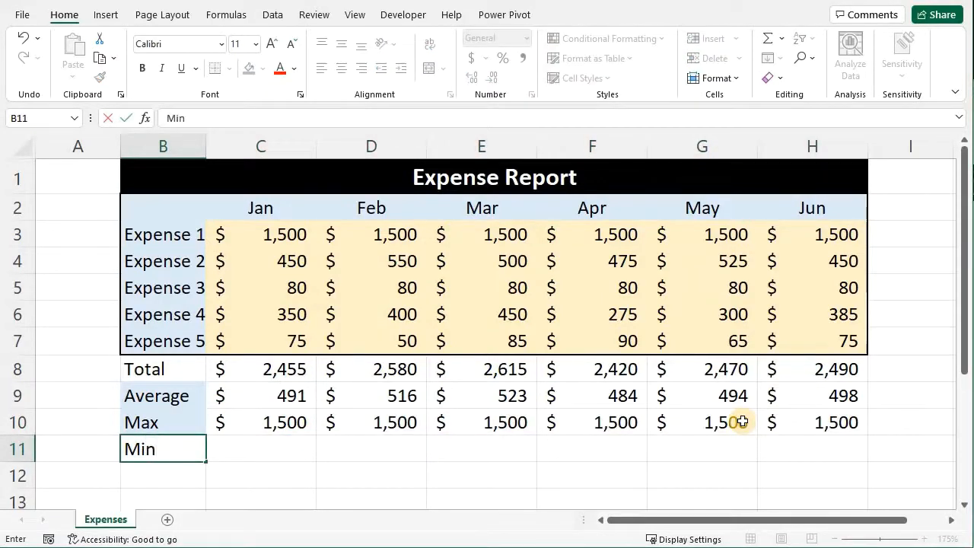
key("Tab")
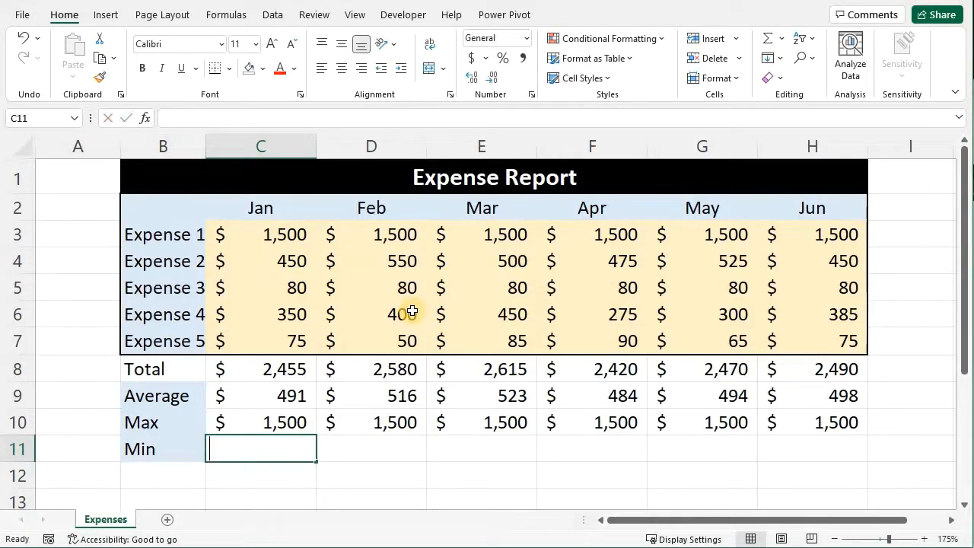
type("=min(")
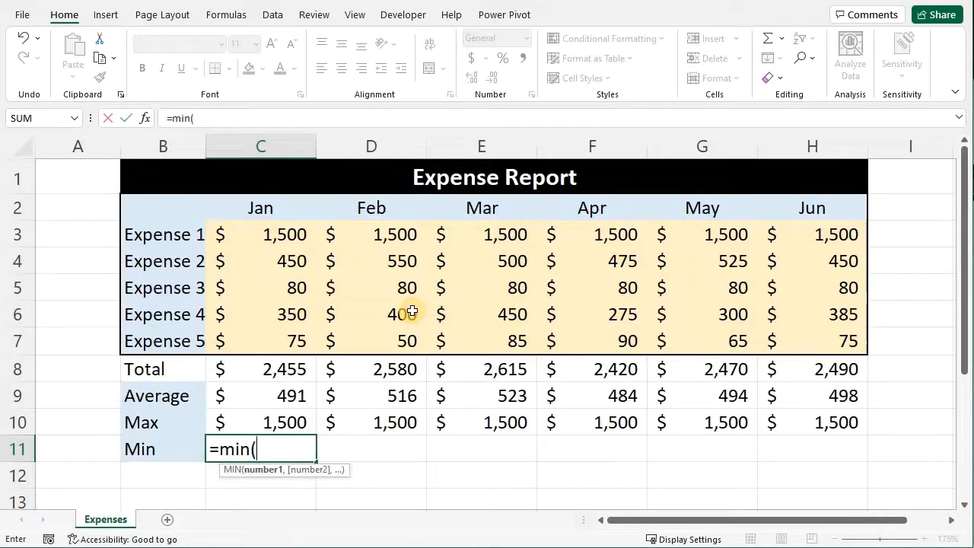
type("C")
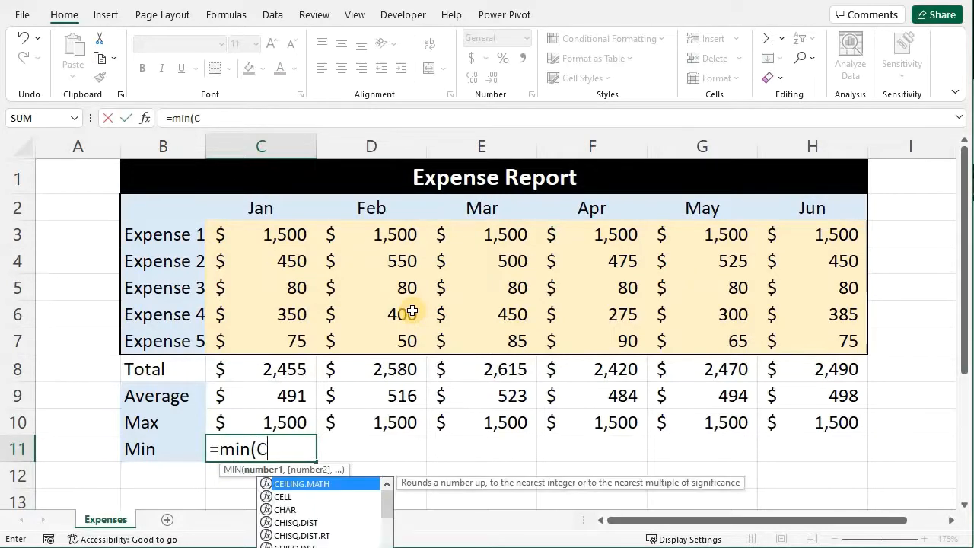
type("3:C")
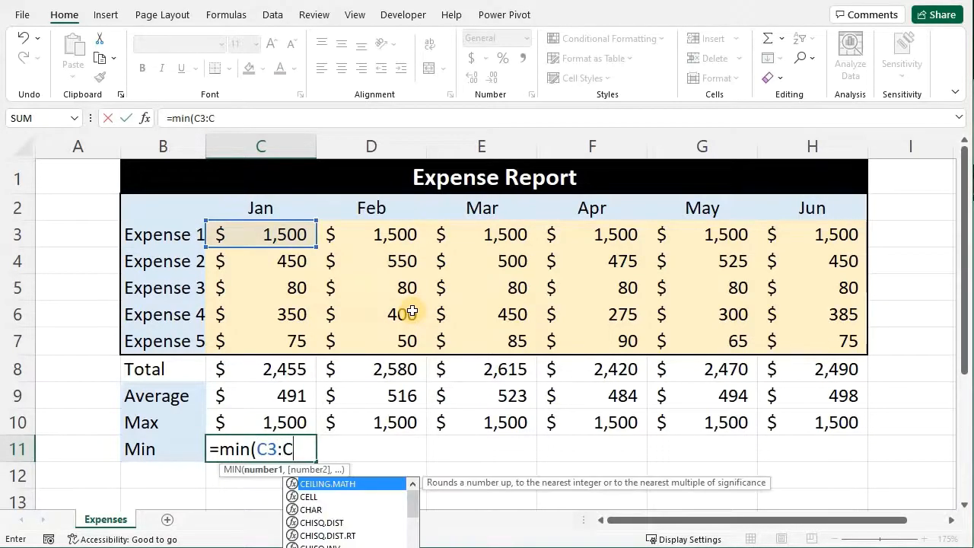
type("7)")
key("Return")
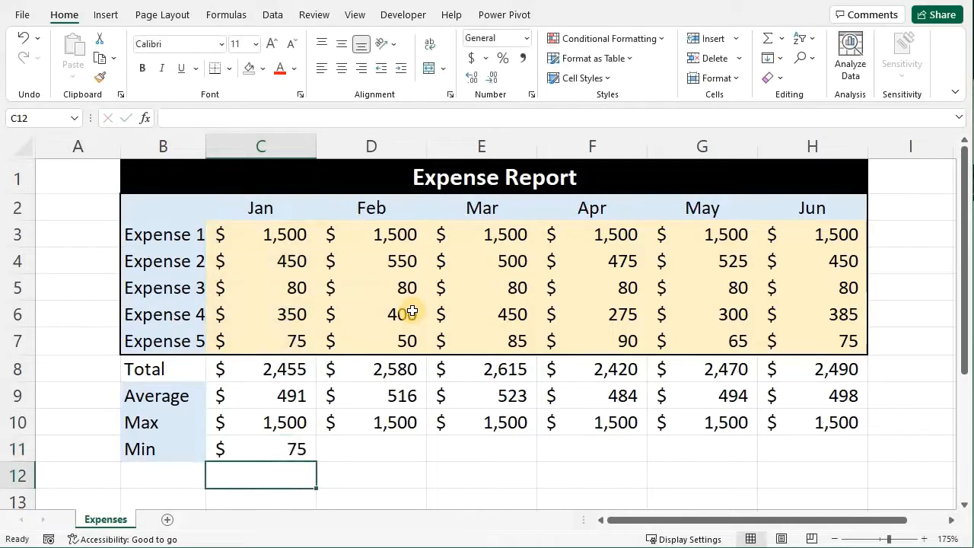
left_click(308, 455)
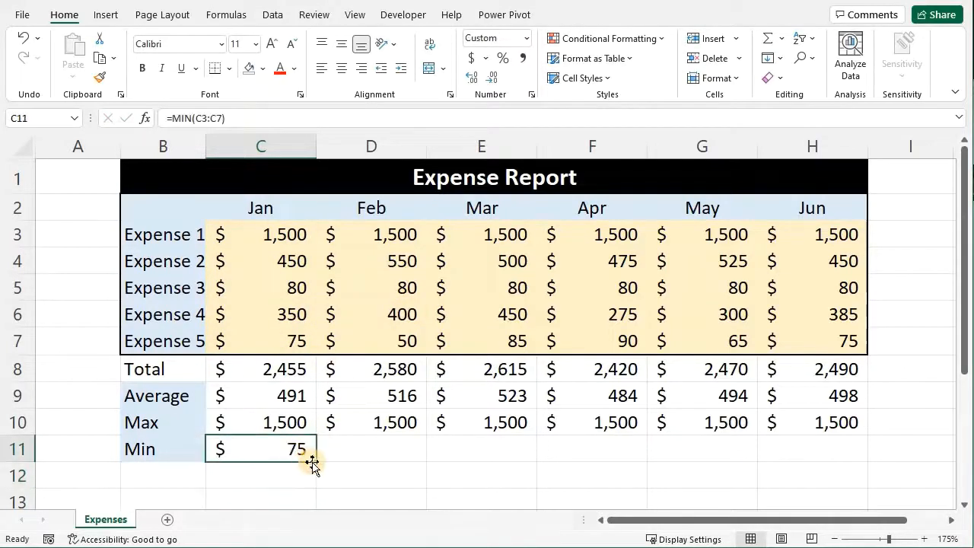
left_click_drag(315, 462, 851, 463)
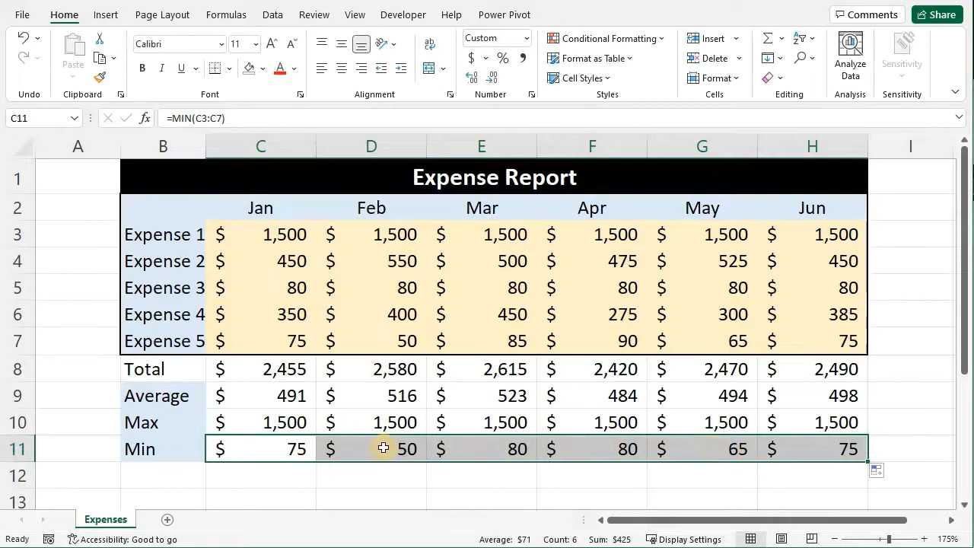
Step: Label B12 as Count and enter =COUNT(C3:C7) for January in C12
left_click(152, 472)
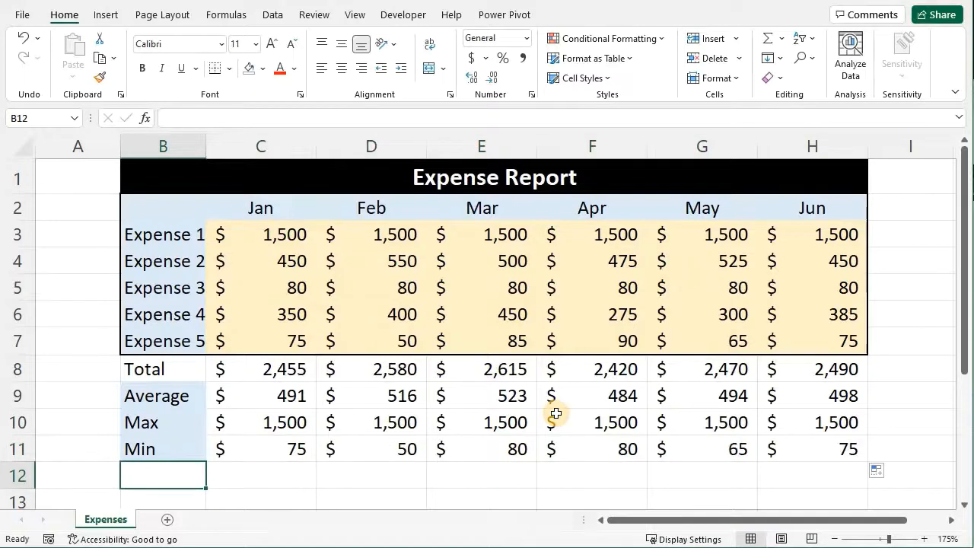
type("Count")
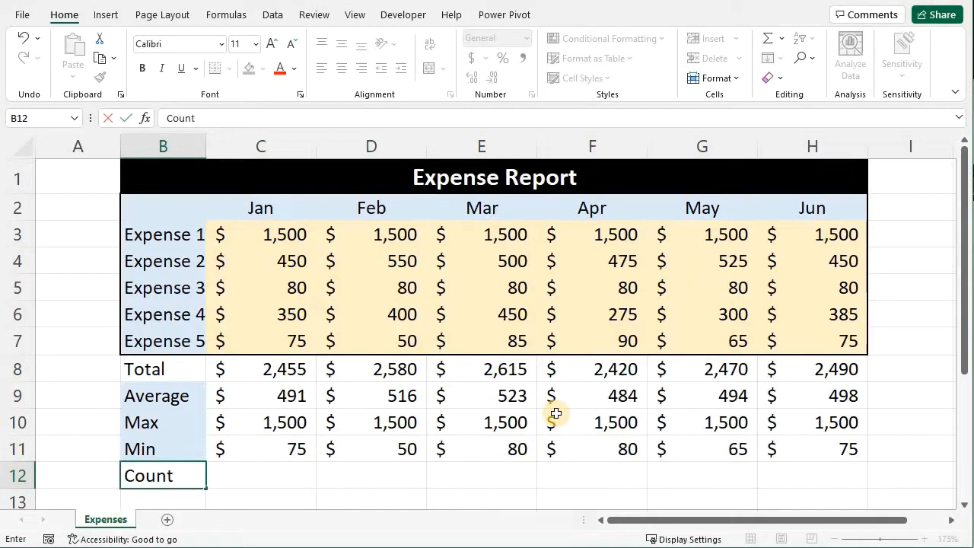
key("Tab")
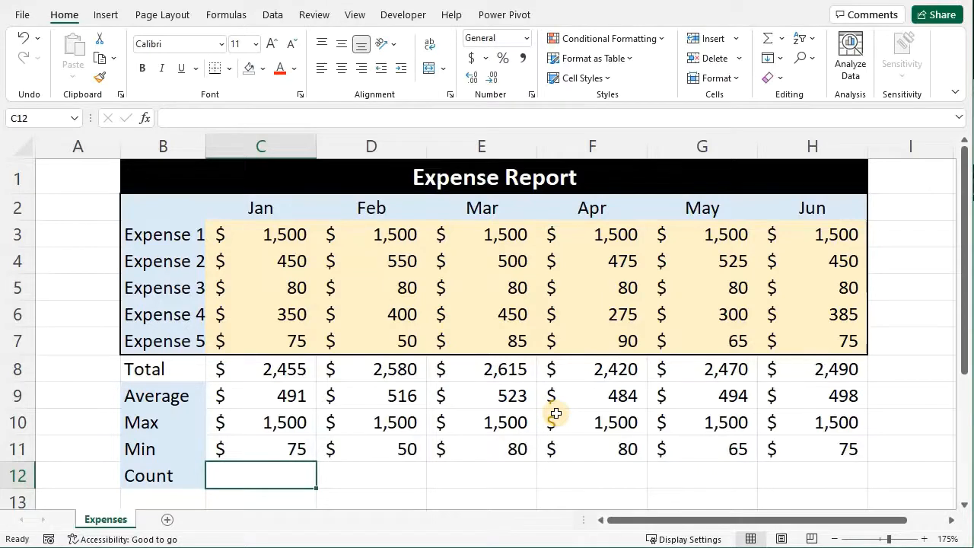
type("=")
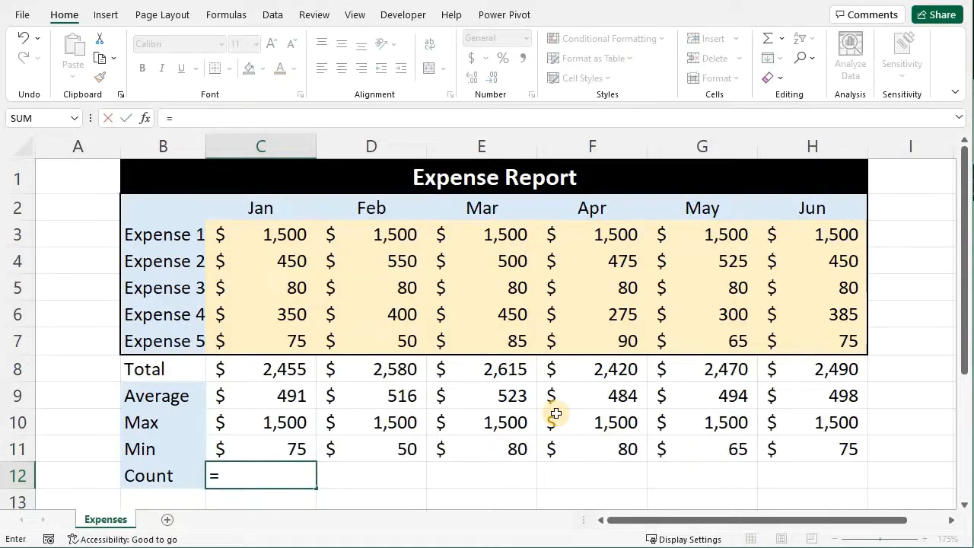
type("count(")
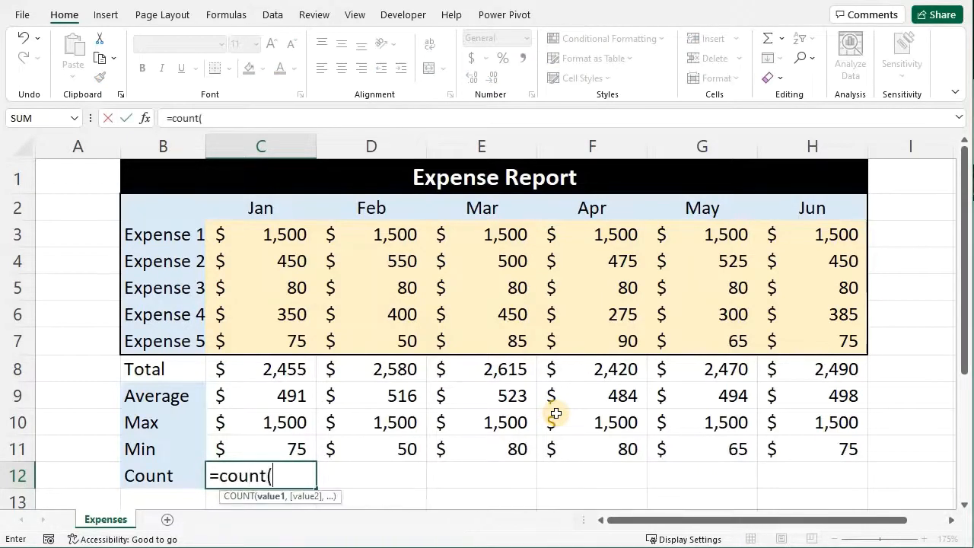
type("C3:C7")
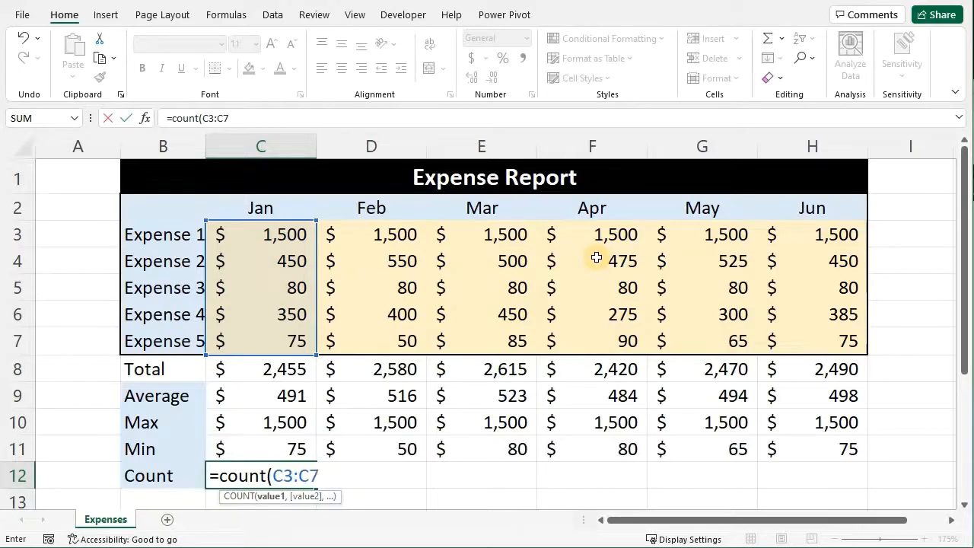
type(")")
key("Return")
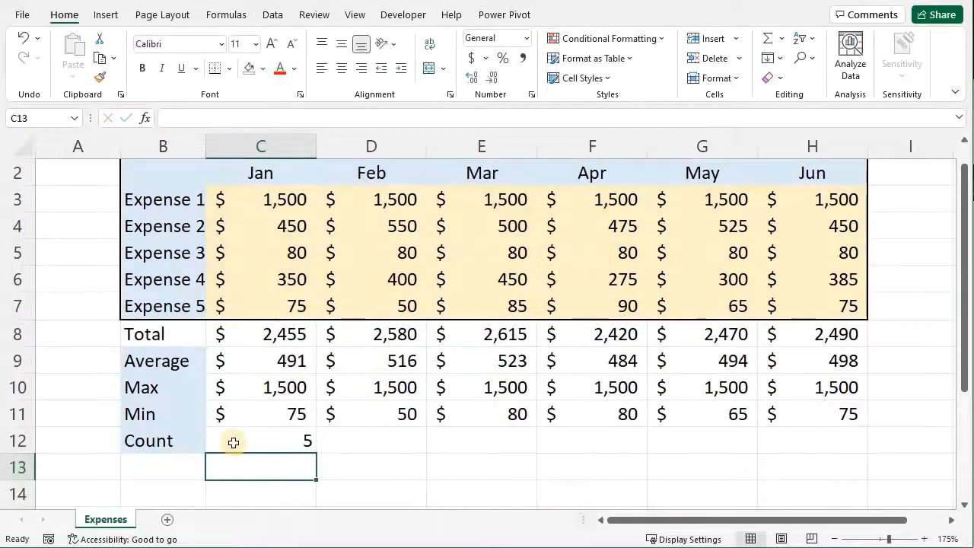
Step: Fill the January count formula from C12 across through June in H12
left_click(233, 443)
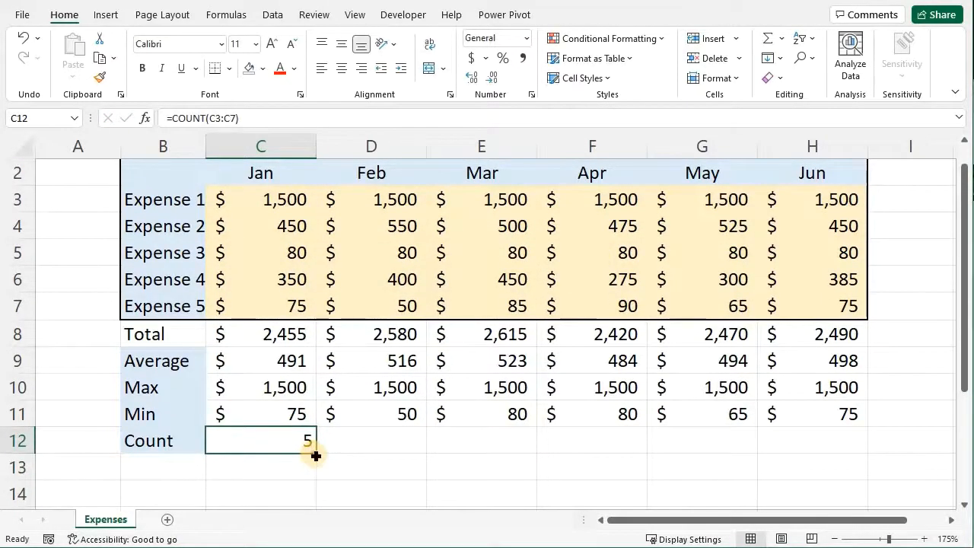
left_click_drag(316, 455, 822, 452)
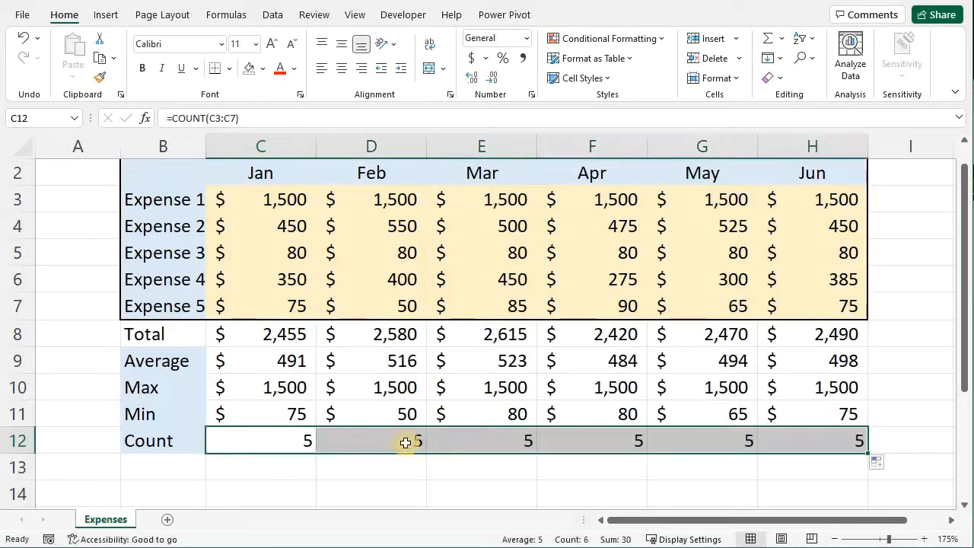
scroll(490, 407, "up", 1)
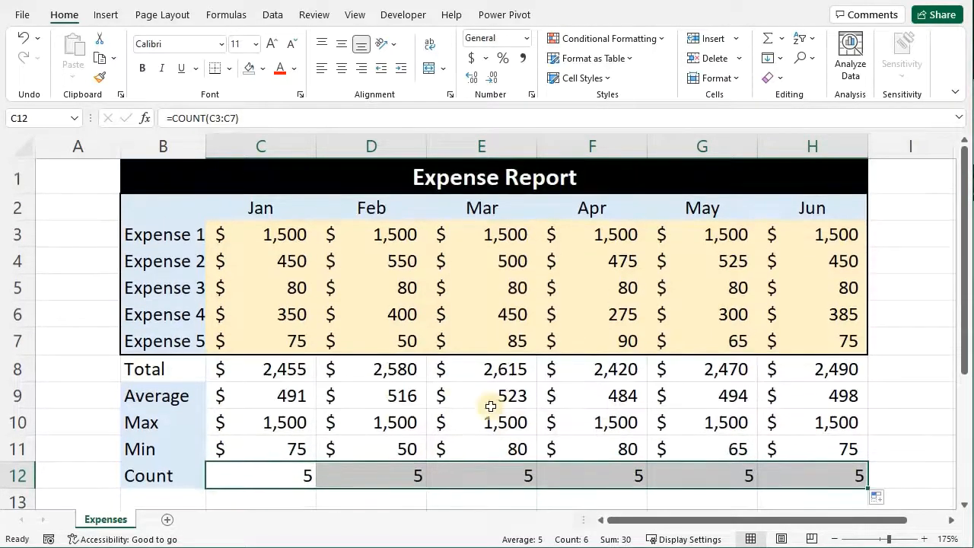